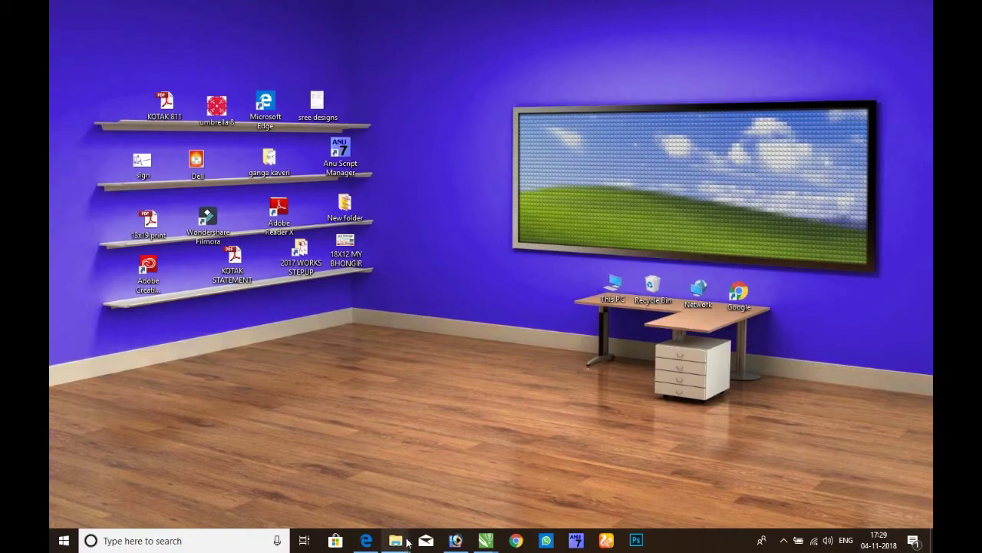
Restore Photoshop and open the thinkinghut 18x12 banner file from New folder.
{"action": "left_click", "coordinate": [455, 541]}
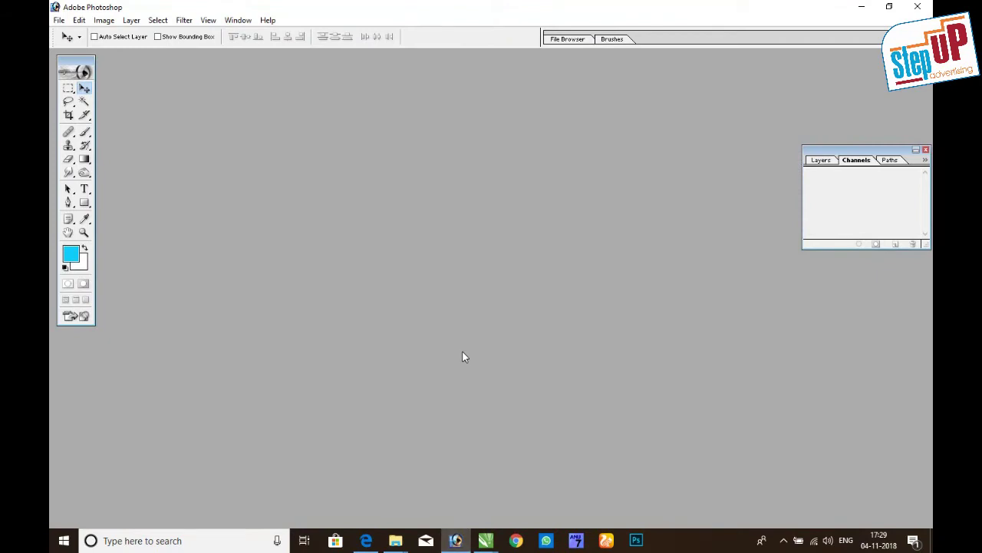
{"action": "double_click", "coordinate": [463, 356]}
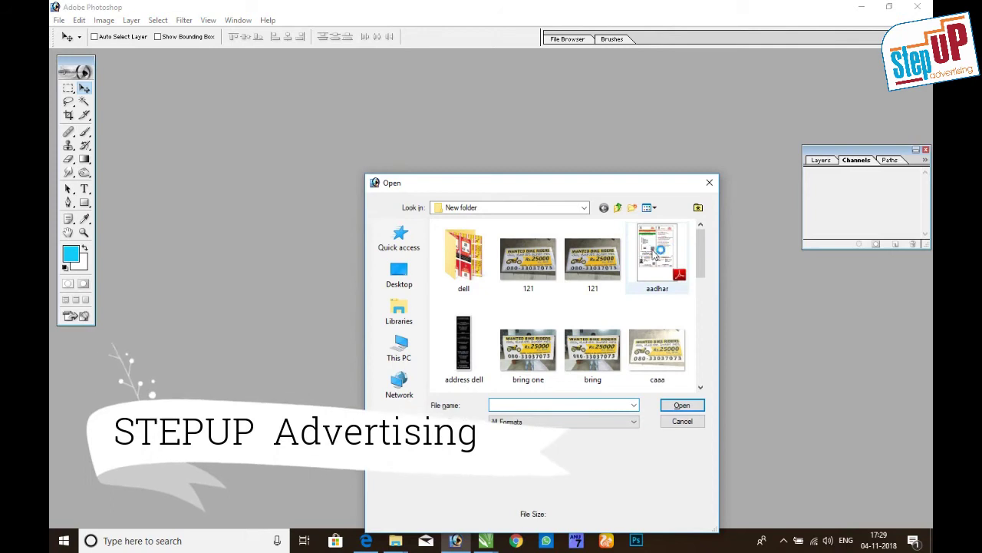
{"action": "left_click_drag", "start_coordinate": [701, 238], "coordinate": [699, 357]}
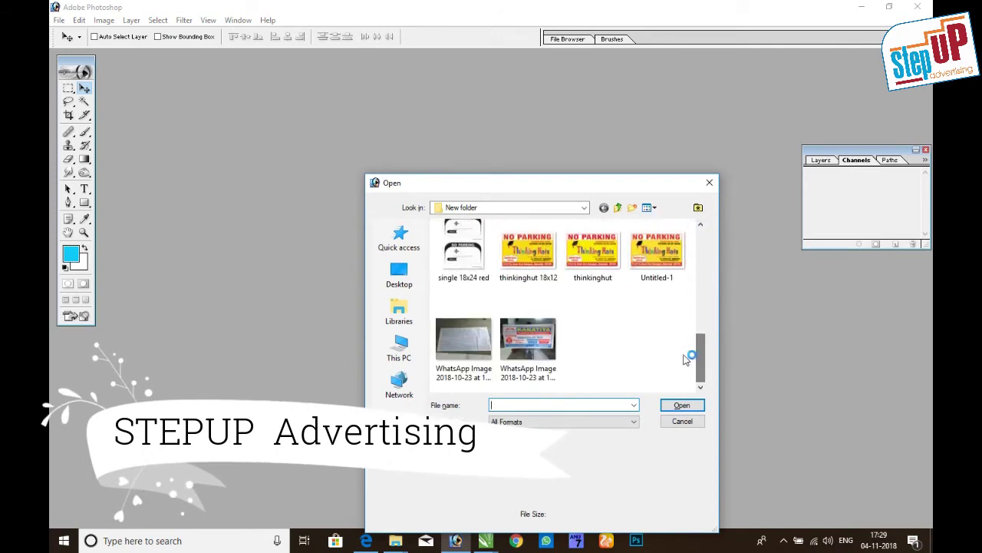
{"action": "left_click", "coordinate": [537, 269]}
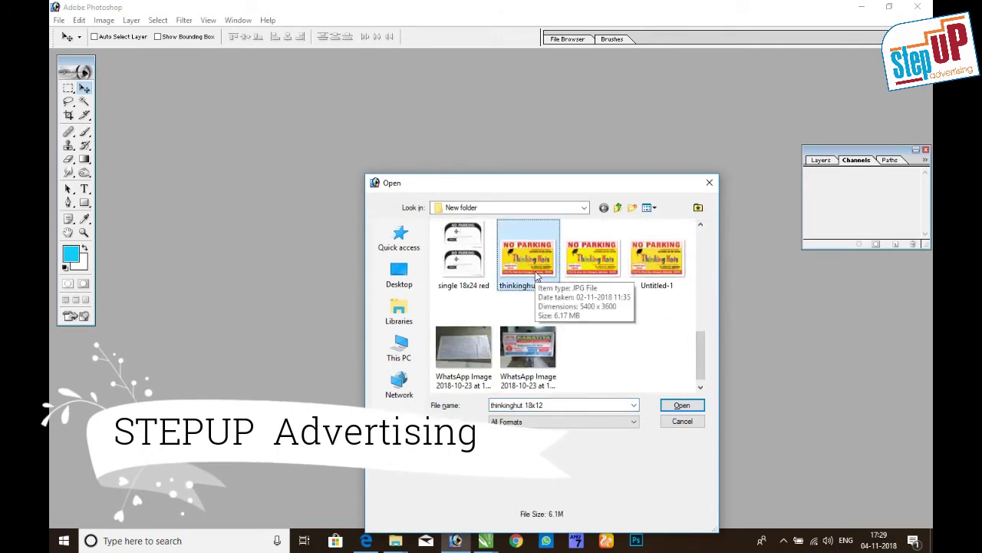
{"action": "double_click", "coordinate": [537, 268]}
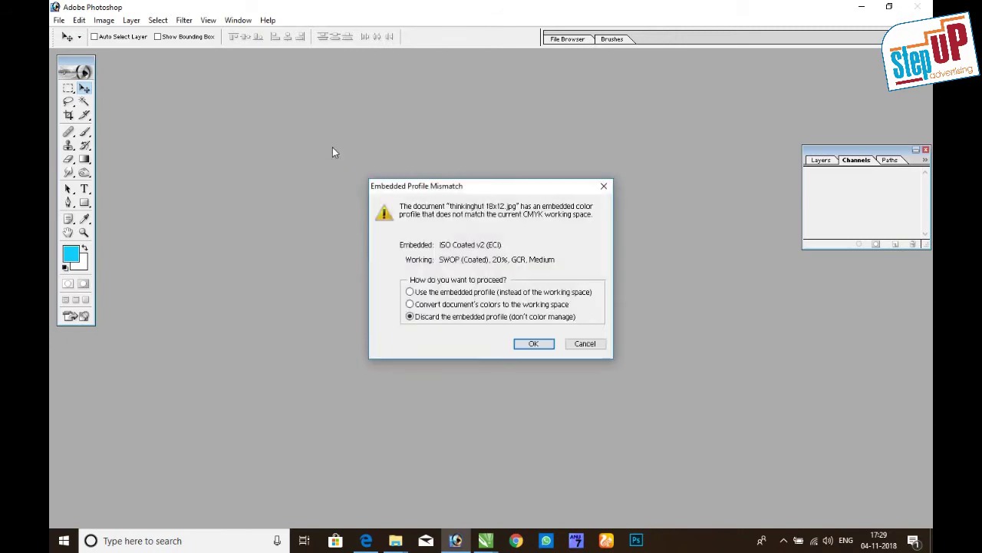
Discard the embedded profile and toggle Cyan, Magenta, Yellow and Black channel visibility.
{"action": "left_click", "coordinate": [530, 345]}
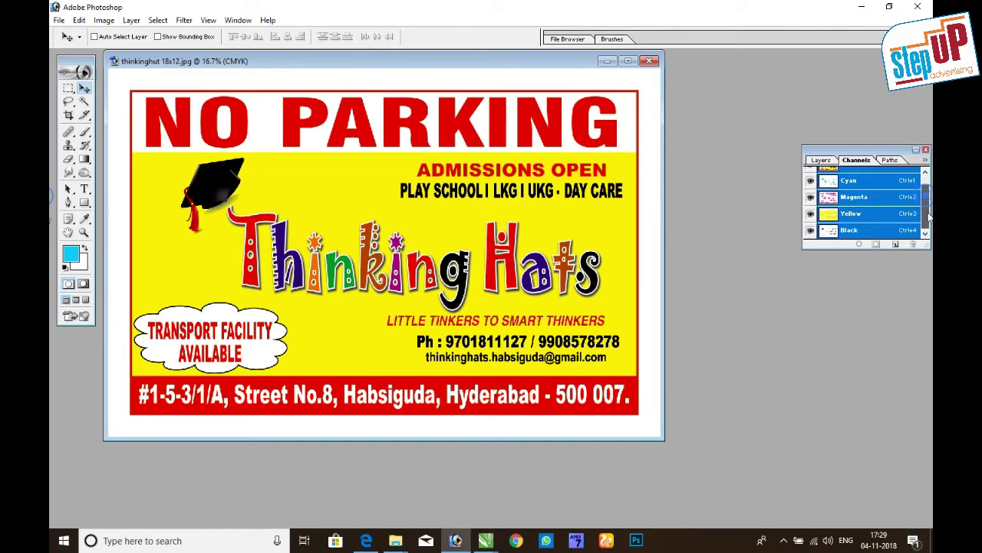
{"action": "left_click", "coordinate": [824, 160]}
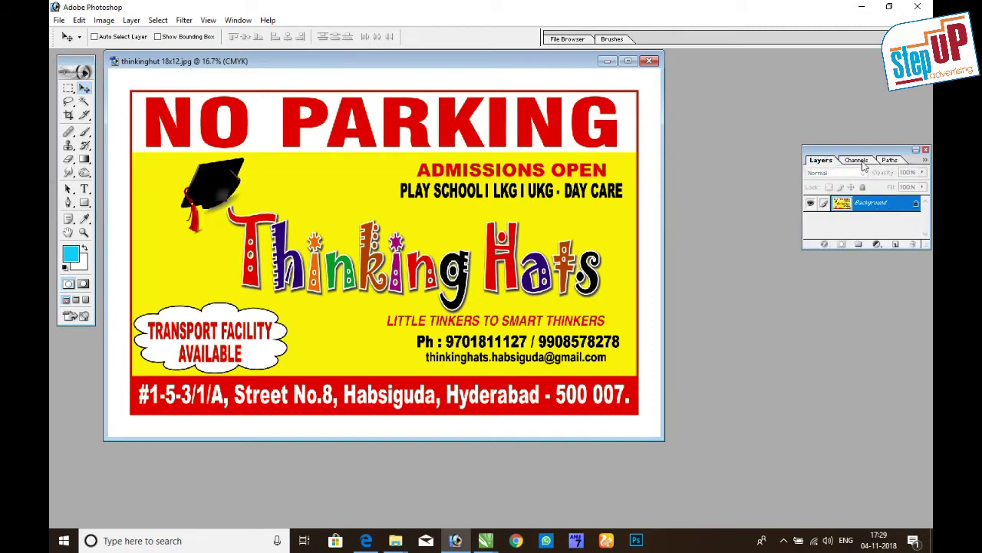
{"action": "left_click", "coordinate": [860, 160]}
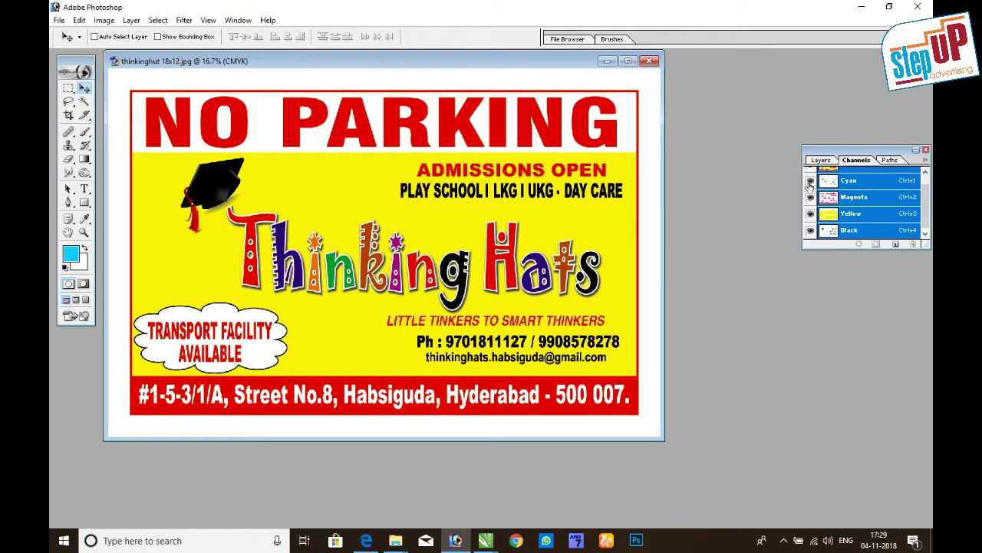
{"action": "left_click", "coordinate": [810, 181]}
{"action": "left_click", "coordinate": [810, 197]}
{"action": "left_click", "coordinate": [810, 213]}
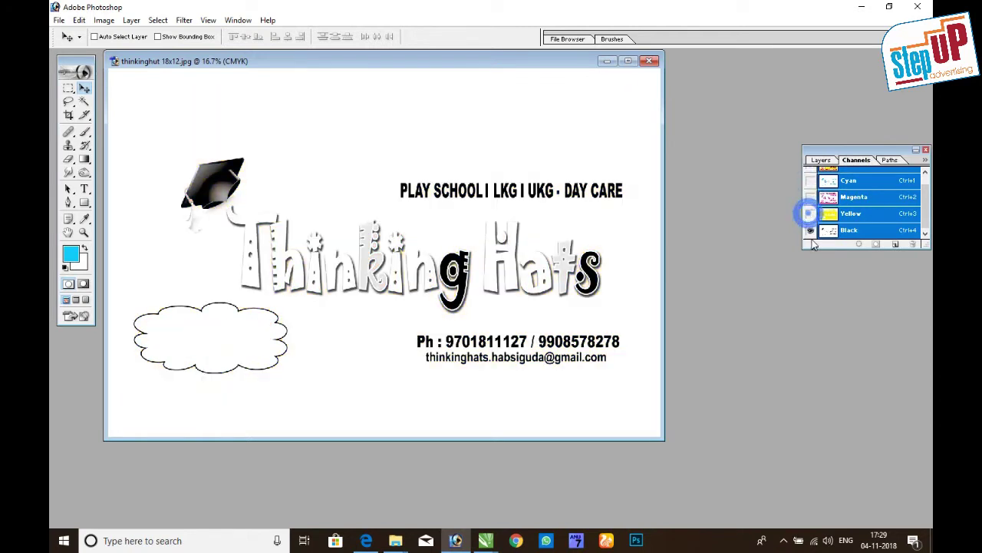
{"action": "left_click", "coordinate": [809, 181]}
{"action": "left_click", "coordinate": [810, 229]}
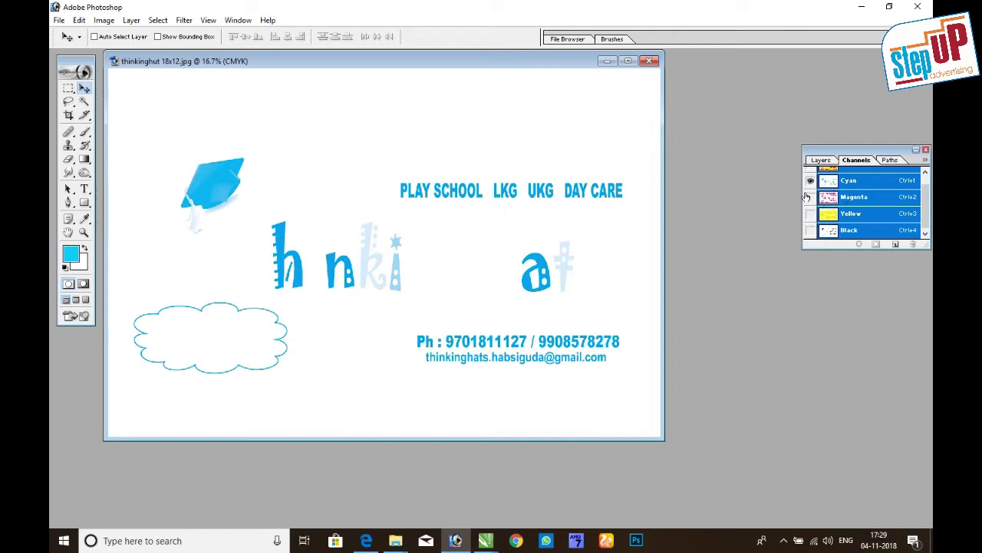
{"action": "left_click", "coordinate": [810, 196]}
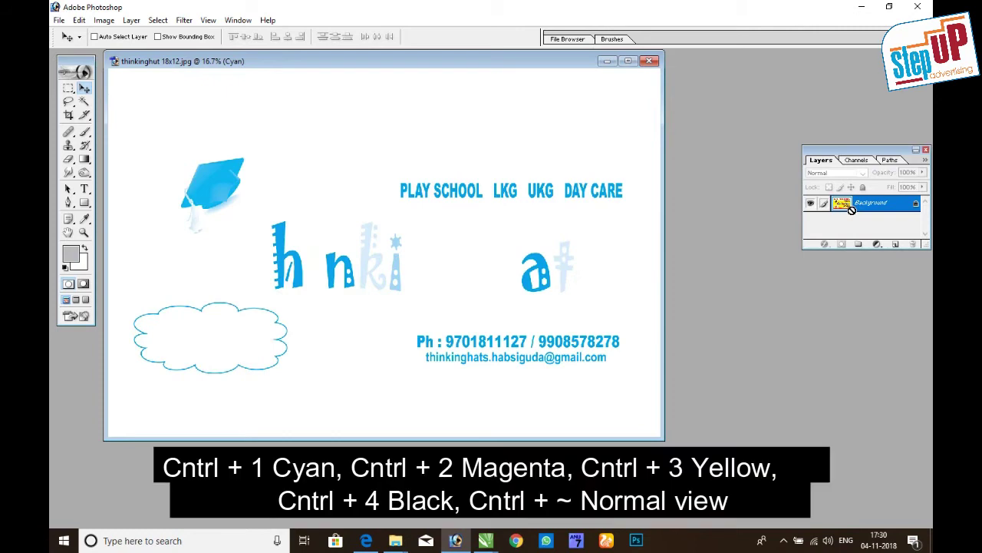
View the magenta, yellow and black plates alone, then return to the composite.
{"action": "key", "text": "ctrl+2"}
{"action": "key", "text": "ctrl+3"}
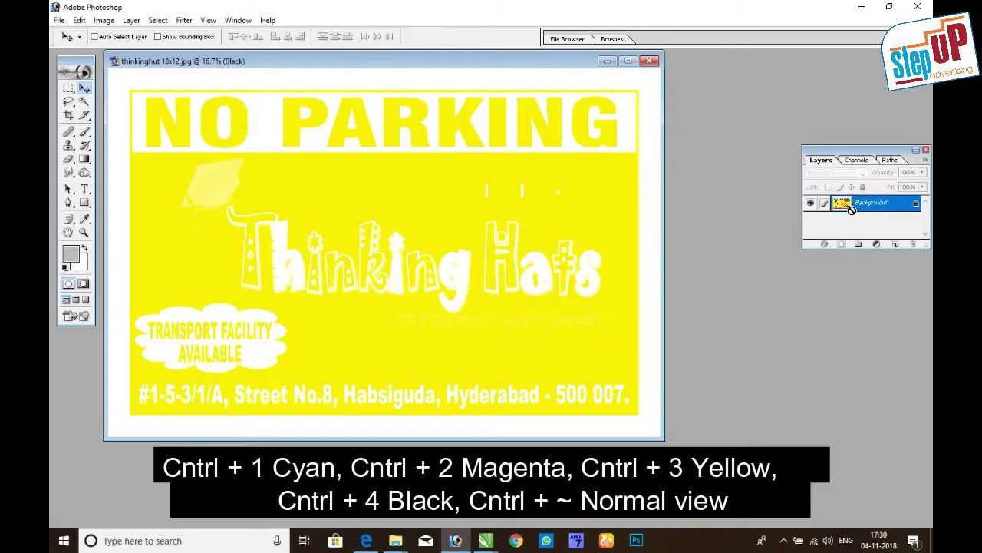
{"action": "key", "text": "ctrl+4"}
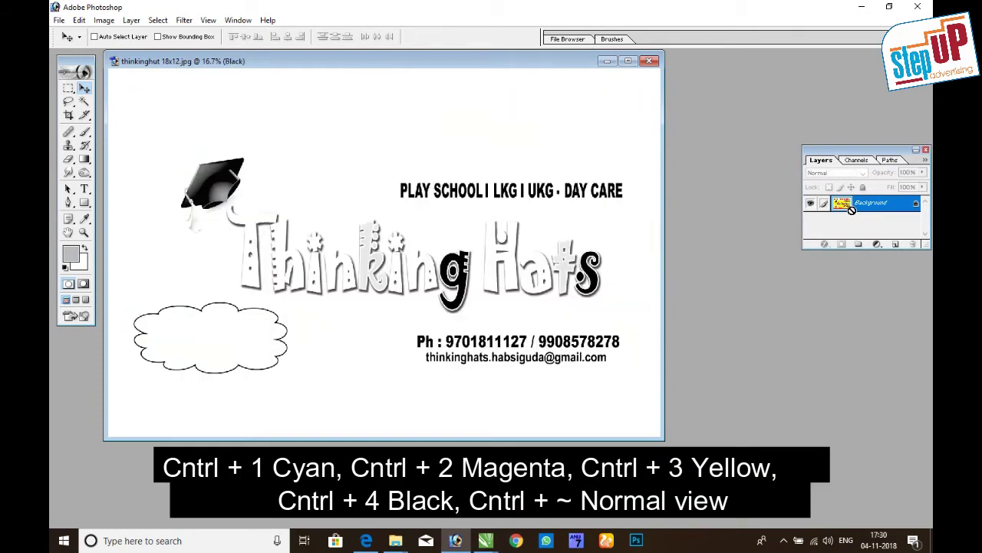
{"action": "key", "text": "ctrl+grave"}
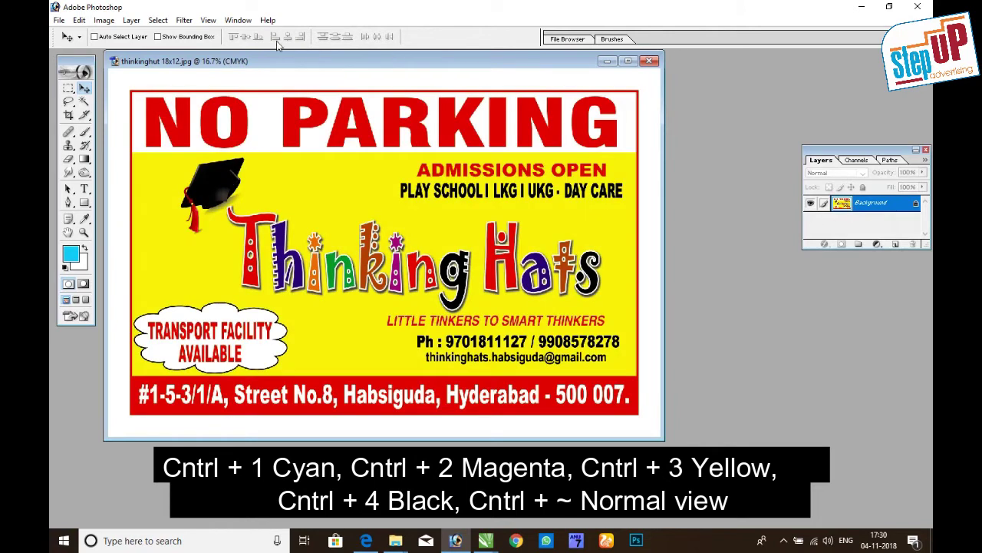
{"action": "left_click", "coordinate": [103, 20]}
{"action": "mouse_move", "coordinate": [121, 34]}
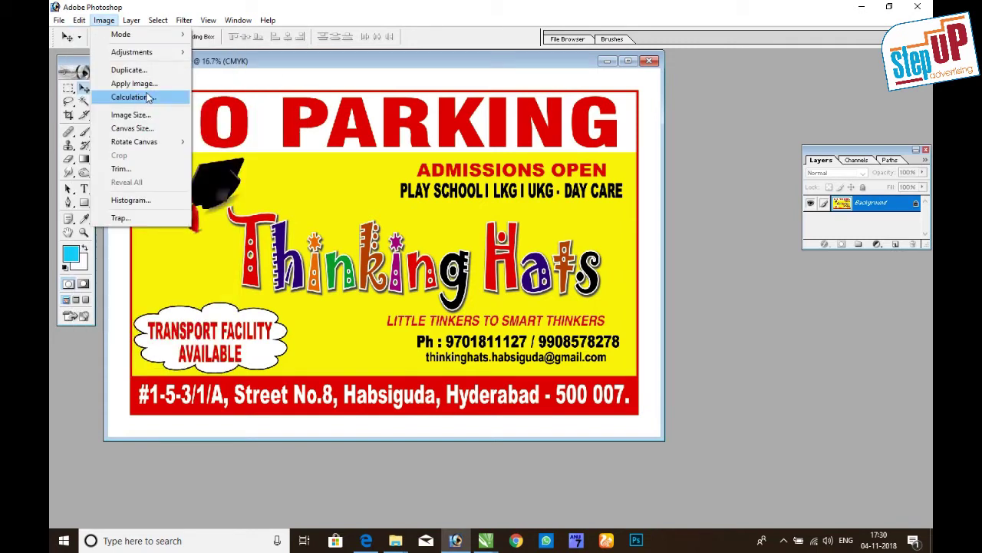
{"action": "left_click", "coordinate": [154, 114]}
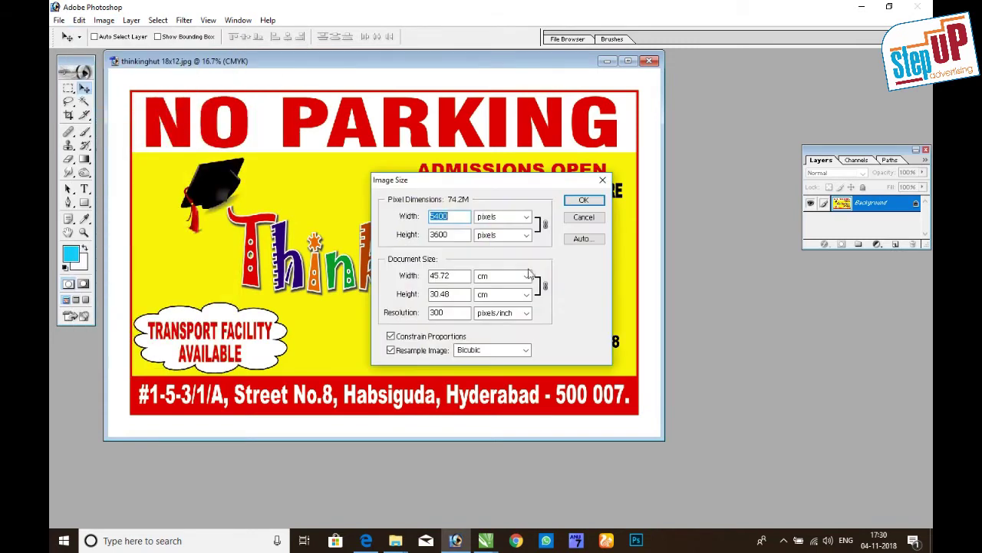
{"action": "left_click", "coordinate": [506, 276]}
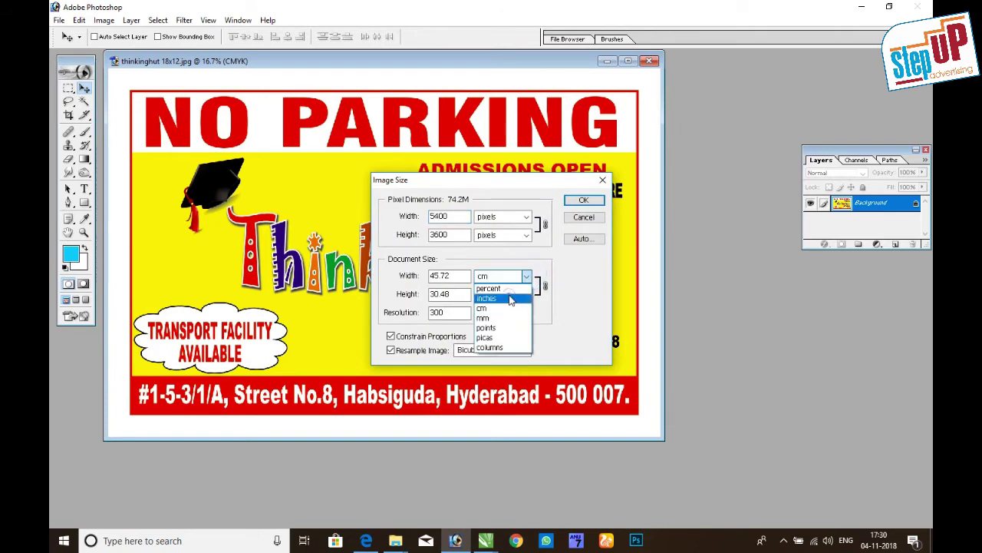
{"action": "left_click", "coordinate": [510, 300]}
{"action": "left_click", "coordinate": [503, 294]}
{"action": "left_click", "coordinate": [499, 316]}
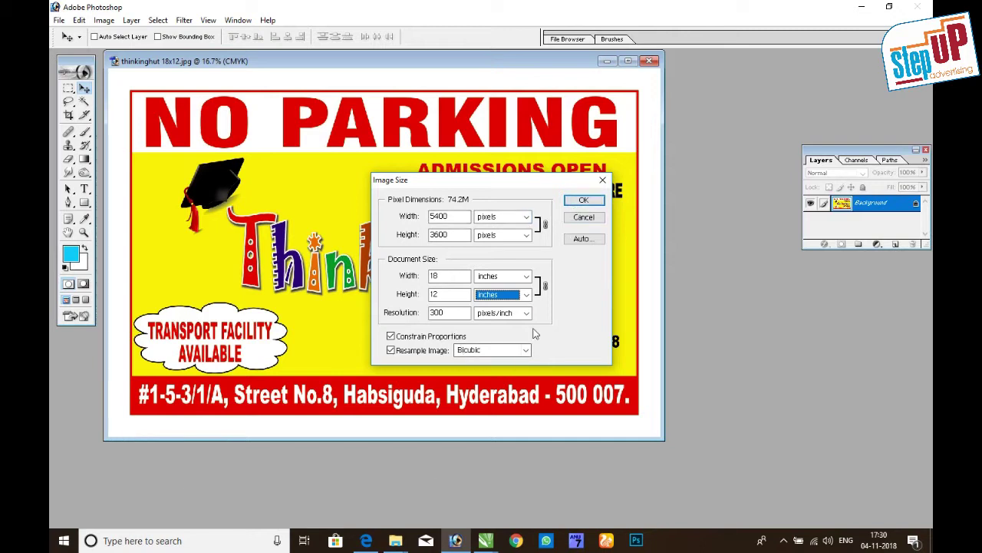
{"action": "left_click", "coordinate": [582, 201]}
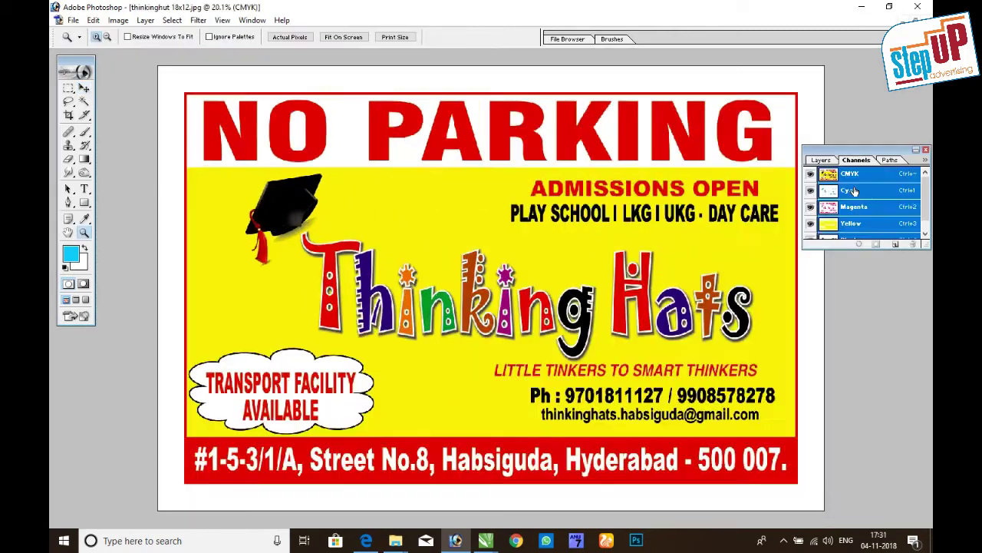
Duplicate the Cyan channel into a new document, naming the channel Cyan film.
{"action": "left_click", "coordinate": [854, 191]}
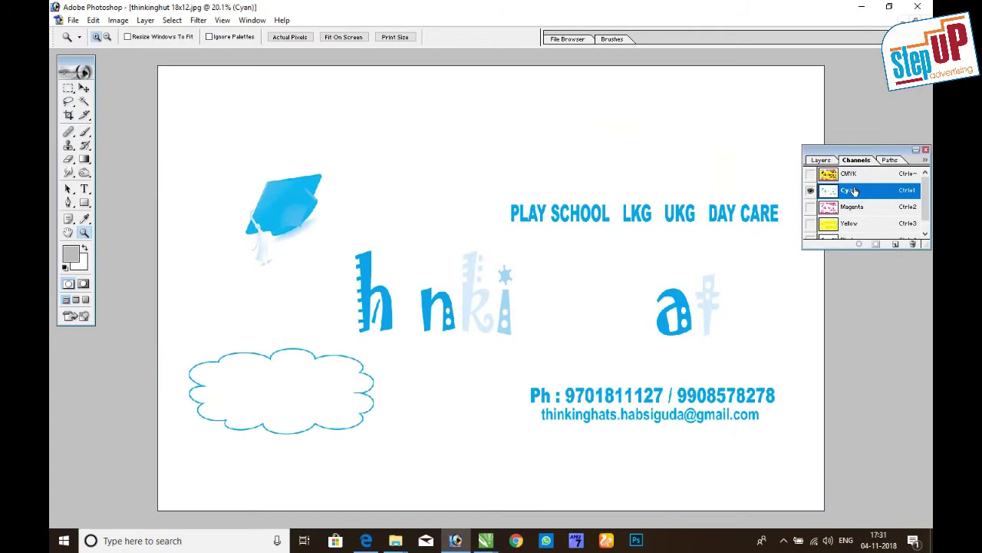
{"action": "right_click", "coordinate": [855, 191]}
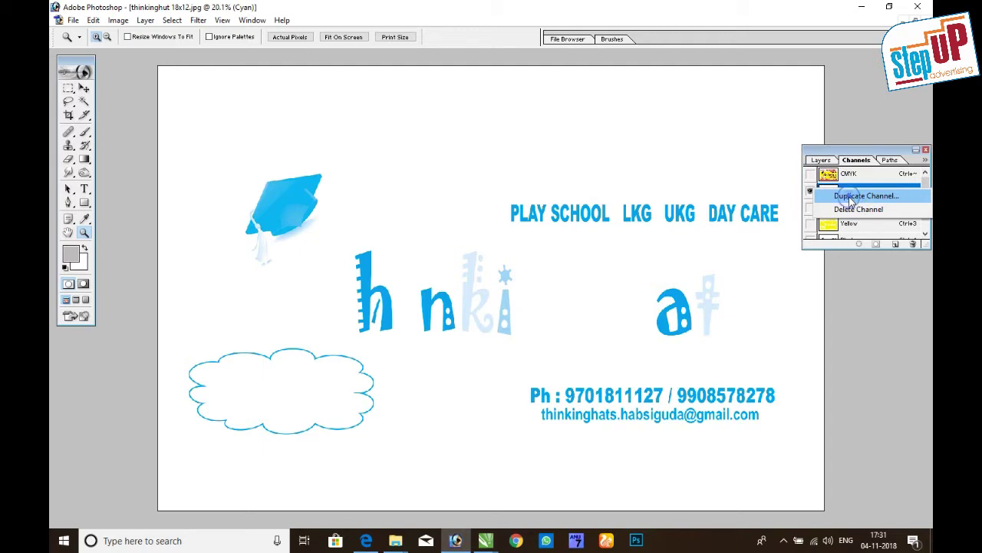
{"action": "left_click", "coordinate": [850, 197]}
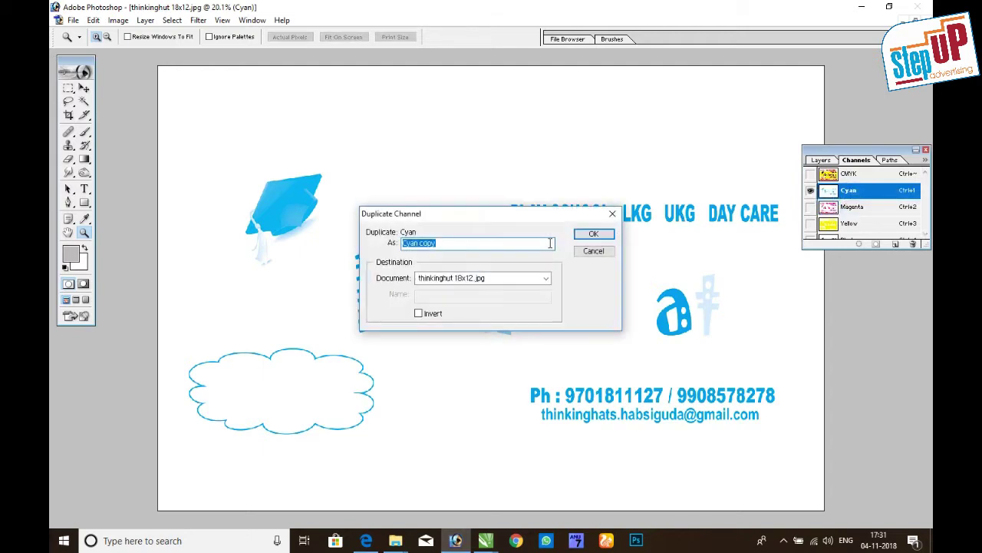
{"action": "left_click", "coordinate": [453, 246]}
{"action": "type", "text": "film"}
{"action": "left_click", "coordinate": [455, 278]}
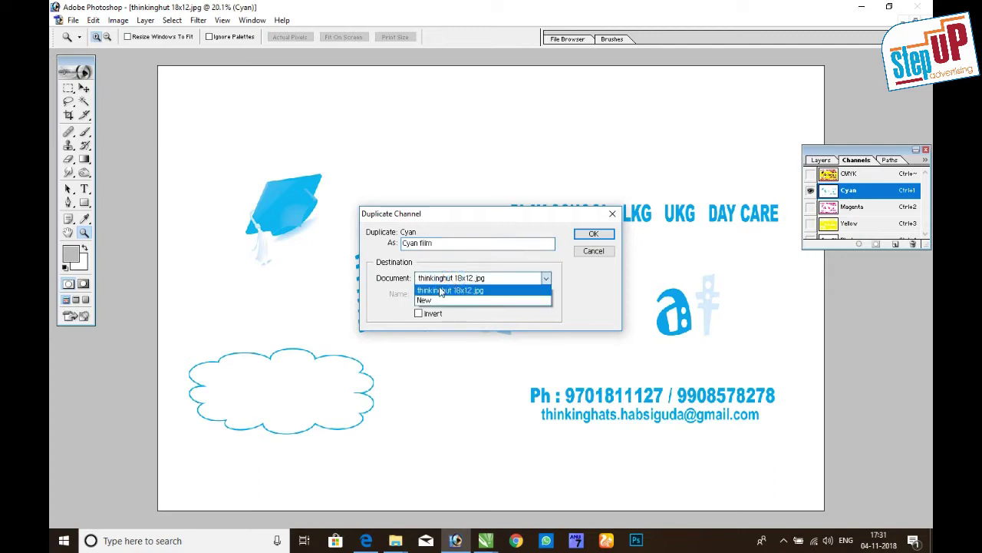
{"action": "left_click", "coordinate": [424, 301]}
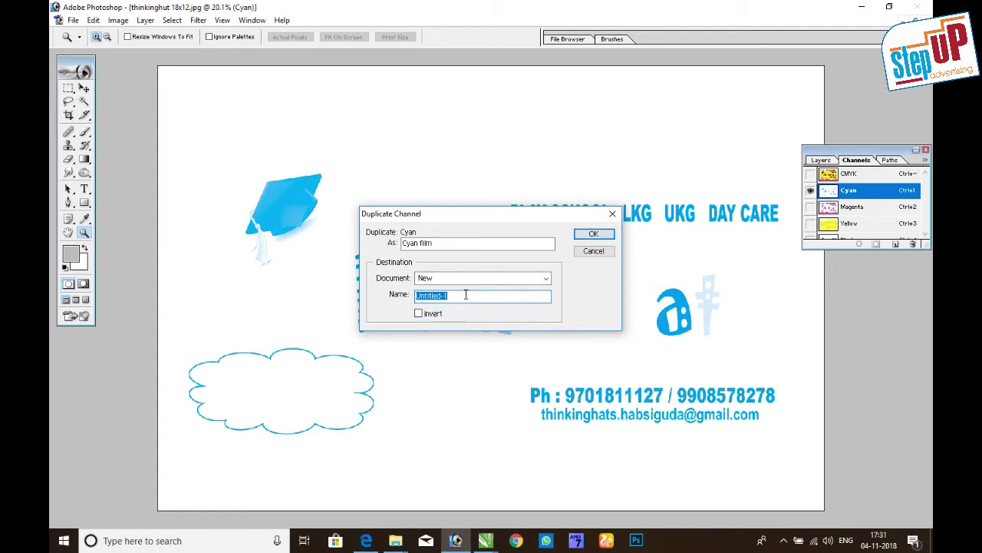
{"action": "left_click", "coordinate": [593, 238]}
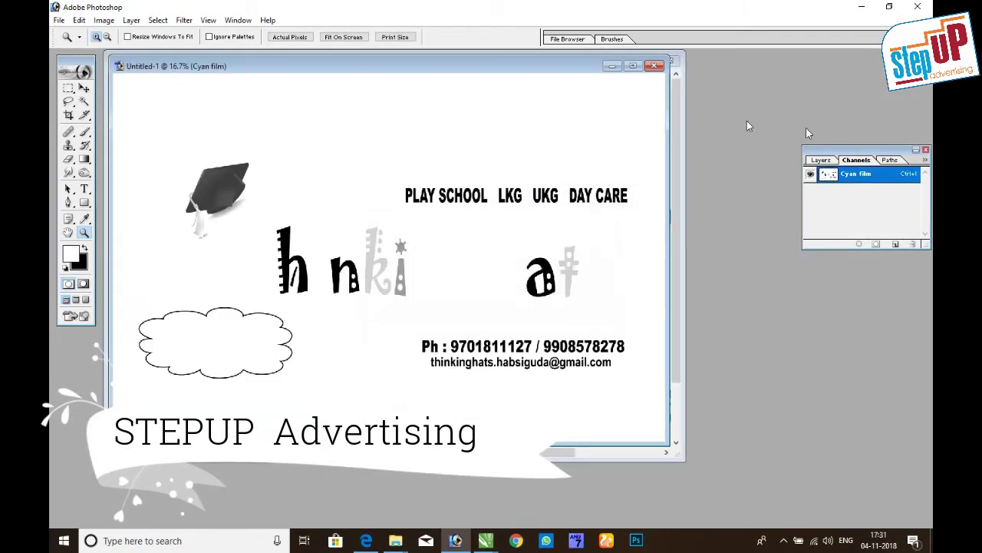
Move the Untitled-1 Cyan film window aside and bring the original banner forward.
{"action": "mouse_move", "coordinate": [265, 75]}
{"action": "left_mouse_down"}
{"action": "mouse_move", "coordinate": [343, 85]}
{"action": "mouse_move", "coordinate": [314, 74]}
{"action": "left_mouse_up"}
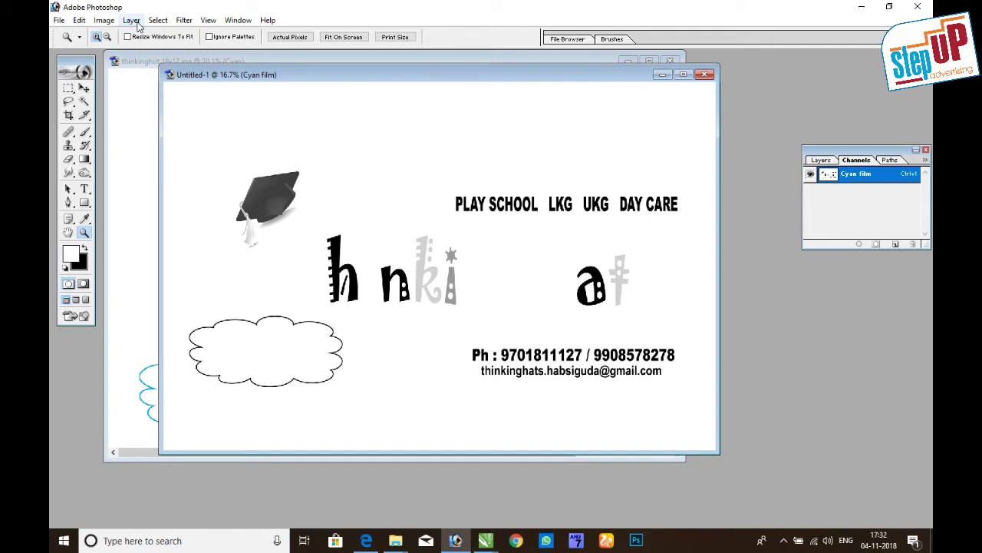
{"action": "left_click", "coordinate": [681, 76]}
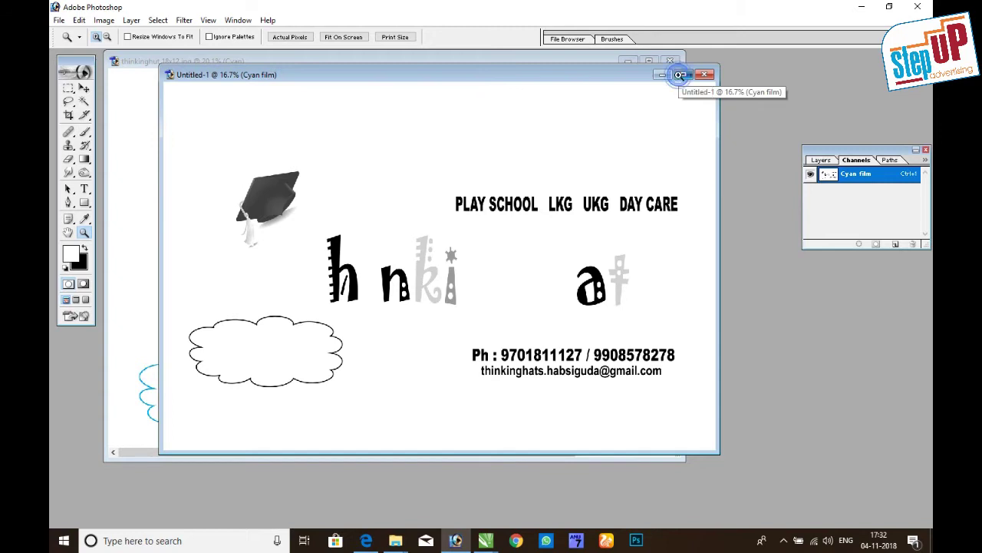
{"action": "left_click", "coordinate": [914, 18]}
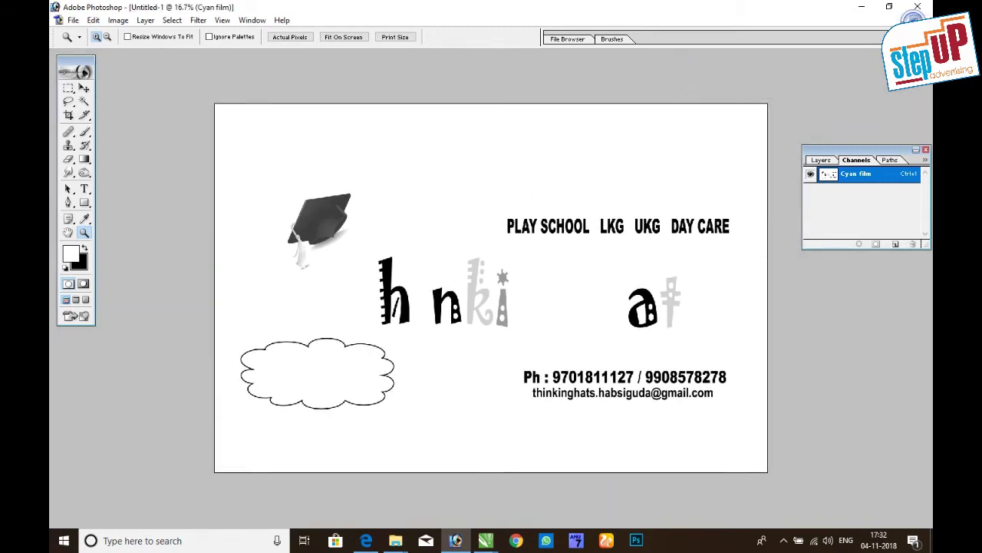
{"action": "left_click_drag", "start_coordinate": [521, 74], "coordinate": [502, 257]}
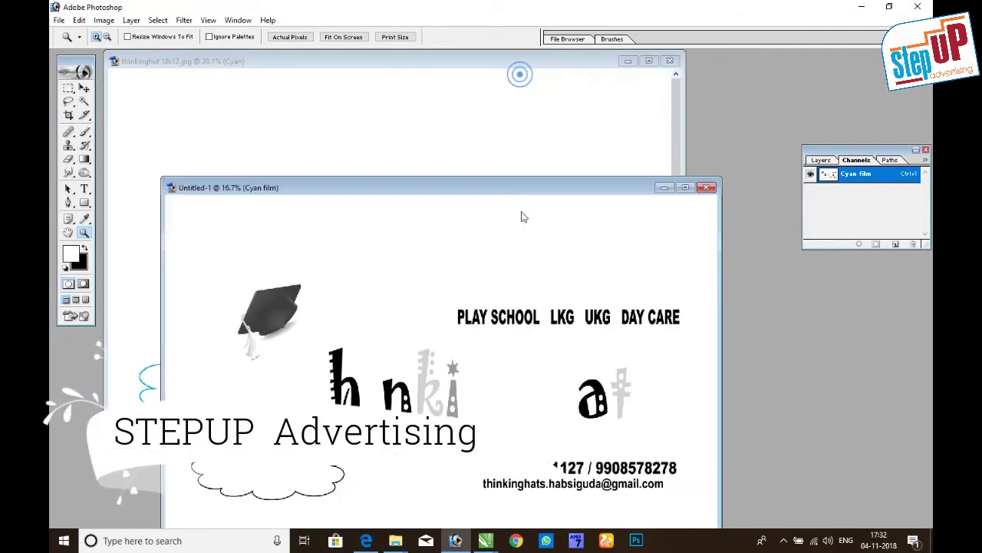
{"action": "left_click", "coordinate": [648, 63]}
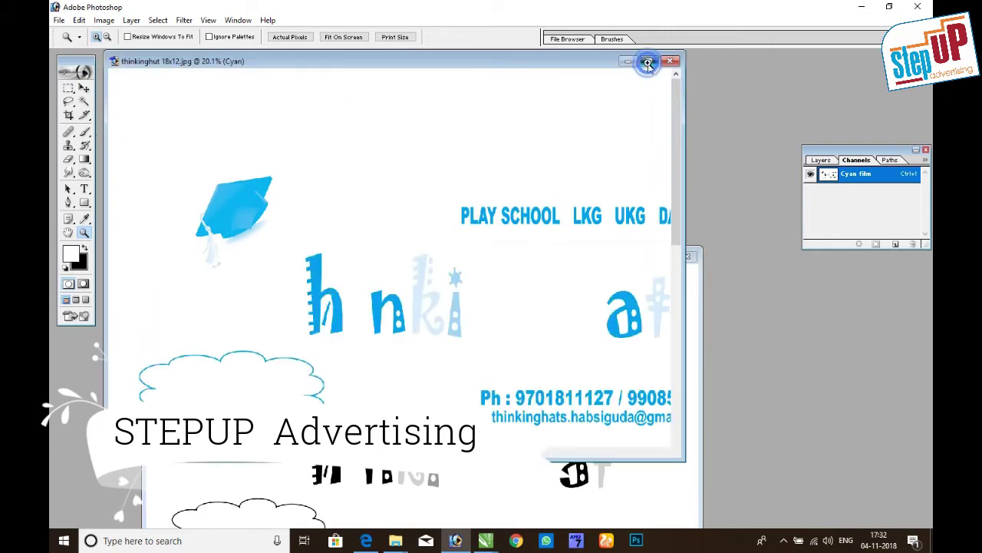
Duplicate the Magenta channel into new document Untitled-2, naming the channel magenta.
{"action": "left_click", "coordinate": [847, 208]}
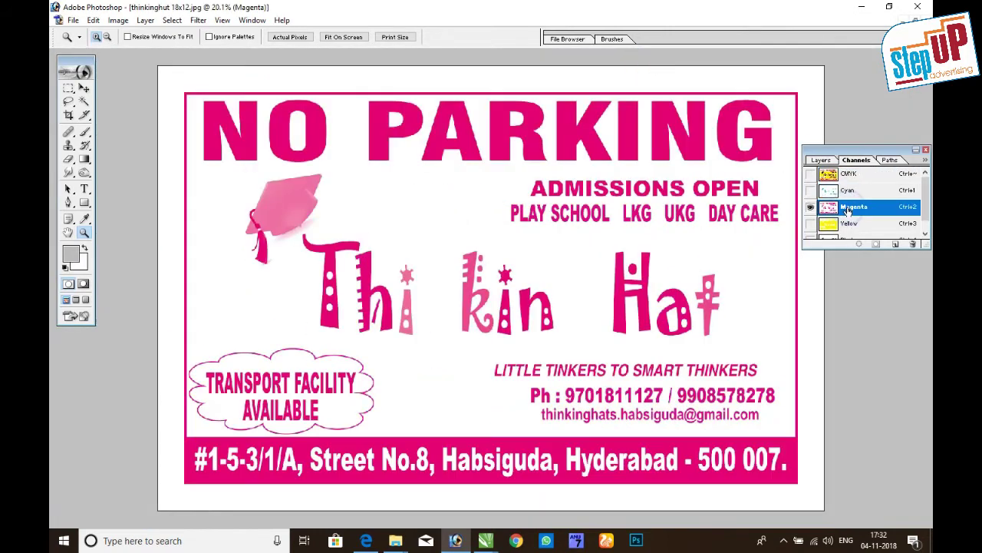
{"action": "right_click", "coordinate": [856, 207]}
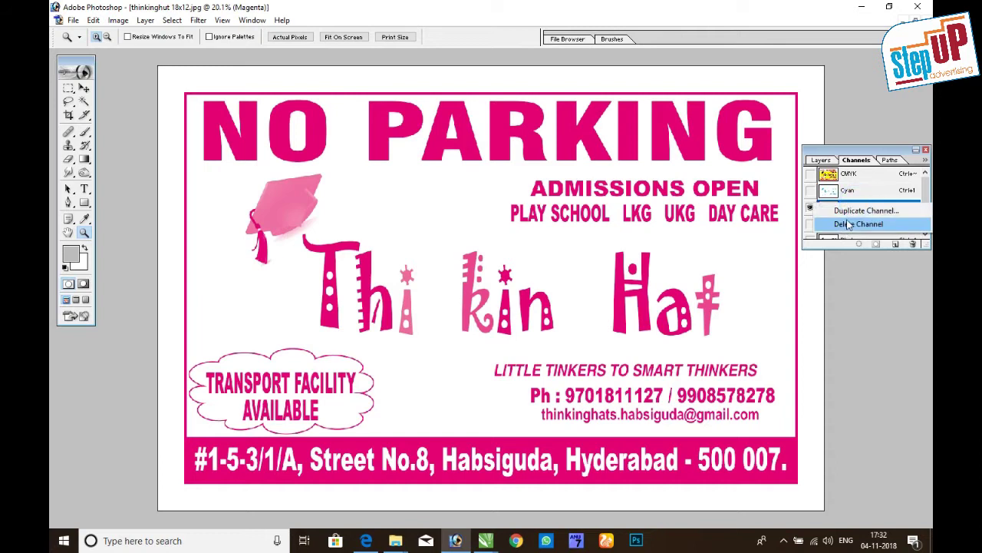
{"action": "left_click", "coordinate": [865, 210]}
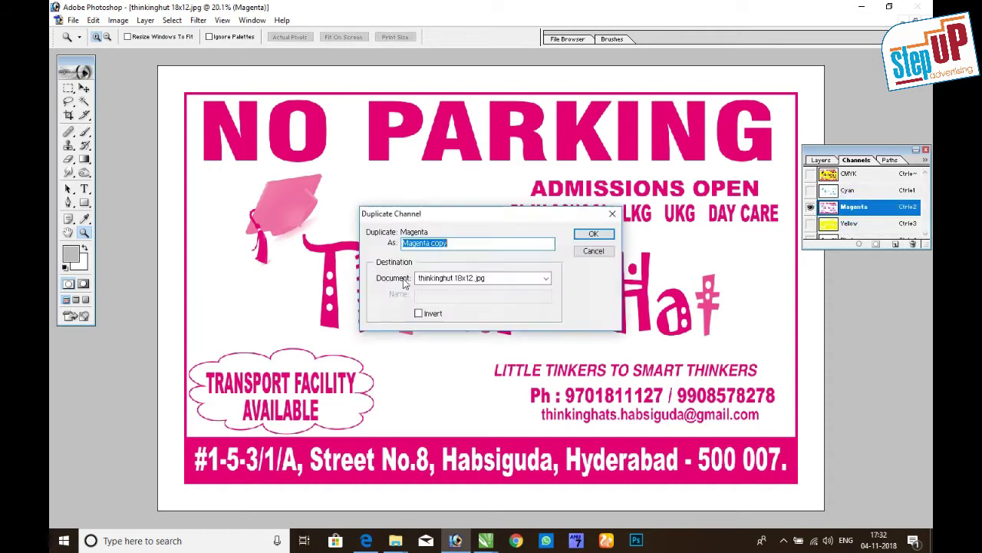
{"action": "left_click", "coordinate": [478, 279]}
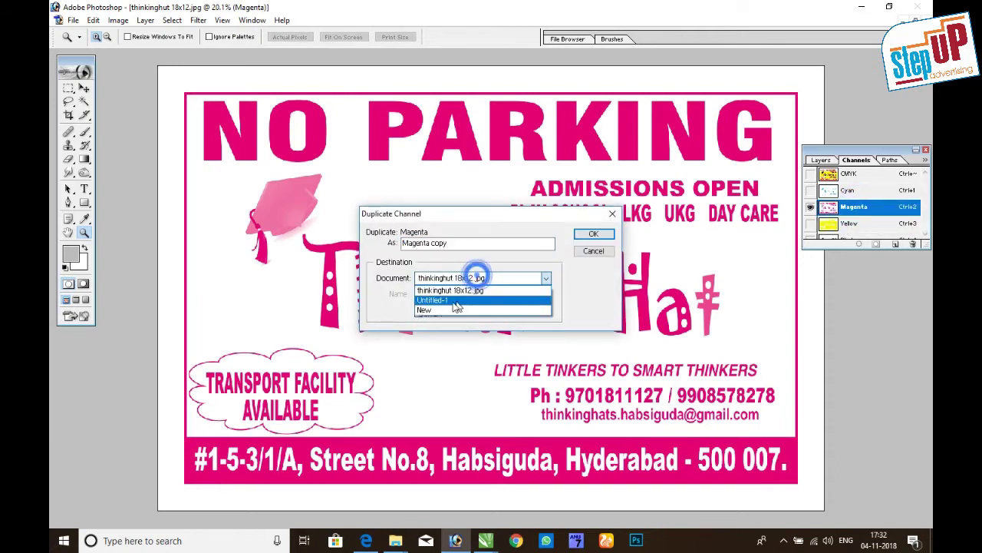
{"action": "left_click", "coordinate": [433, 310]}
{"action": "double_click", "coordinate": [439, 243]}
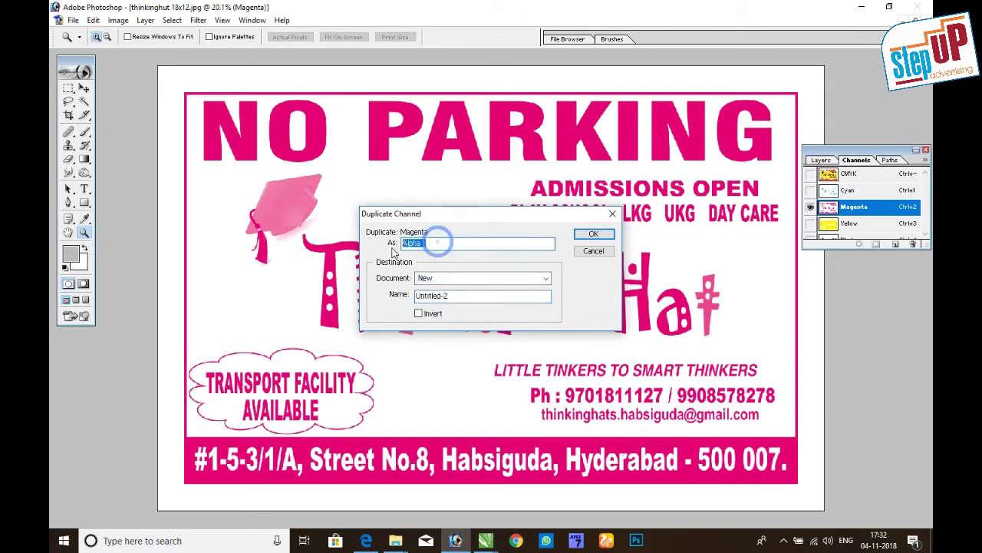
{"action": "type", "text": "me"}
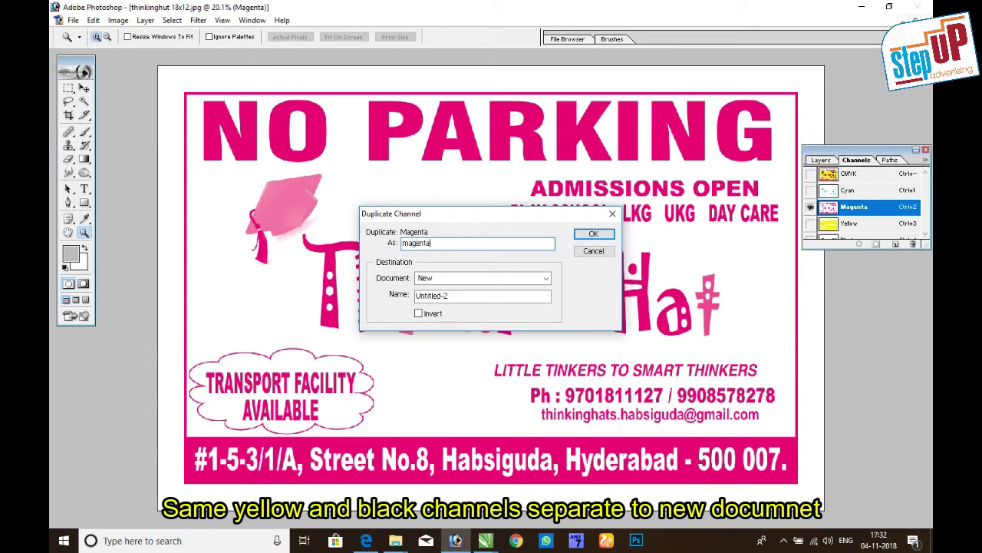
{"action": "left_click", "coordinate": [591, 234]}
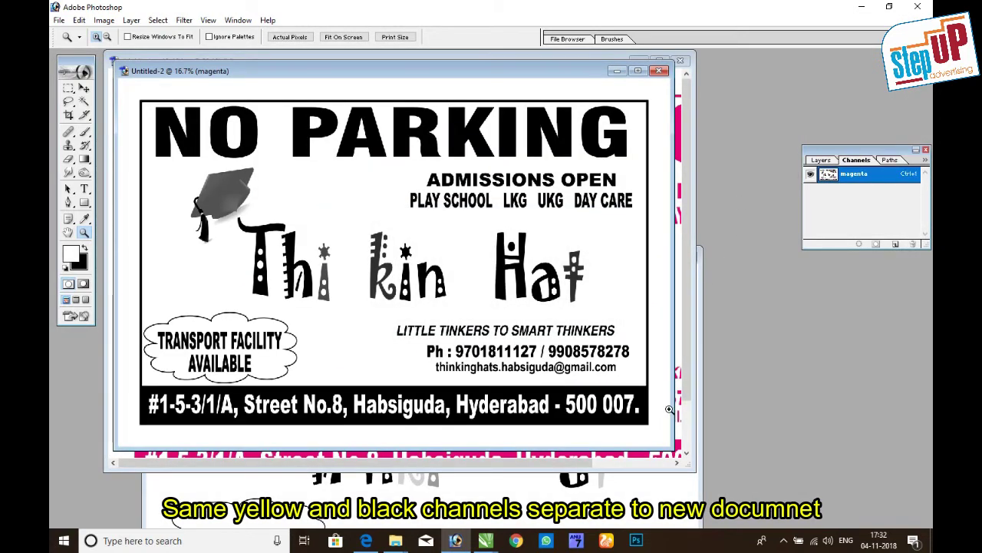
Cycle through the separated documents, then maximize the Untitled-1 Cyan film document.
{"action": "left_click", "coordinate": [681, 413]}
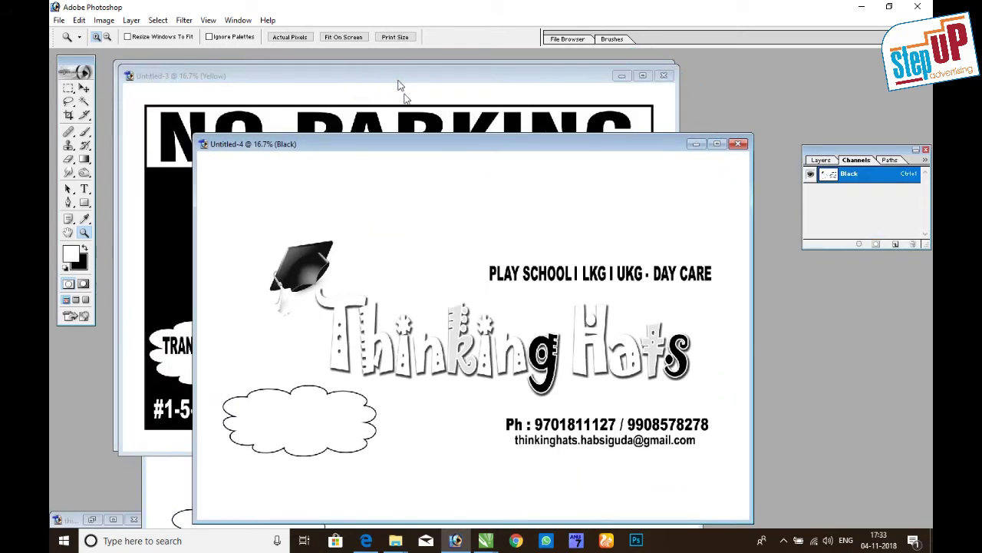
{"action": "key", "text": "ctrl+Tab"}
{"action": "key", "text": "ctrl+Tab"}
{"action": "key", "text": "ctrl+Tab"}
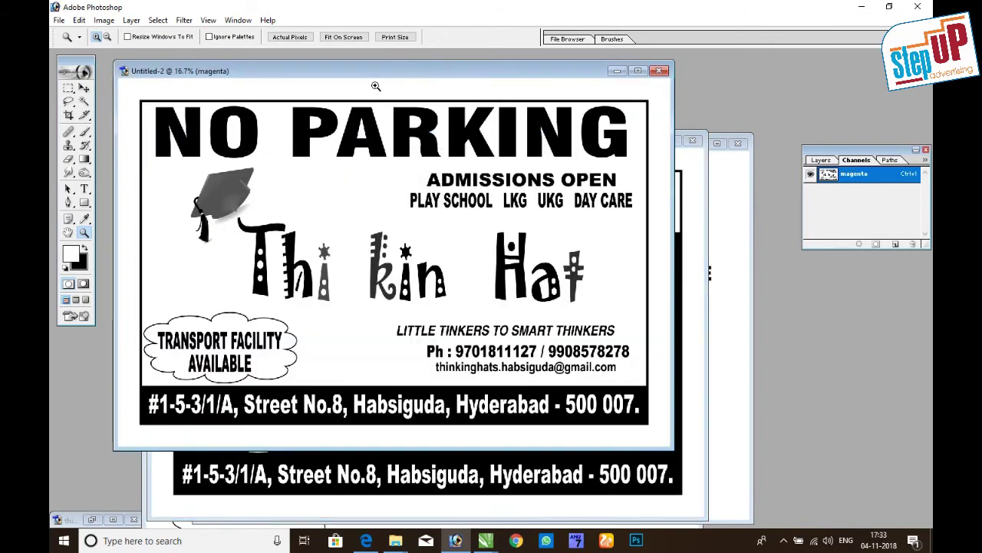
{"action": "key", "text": "ctrl+Tab"}
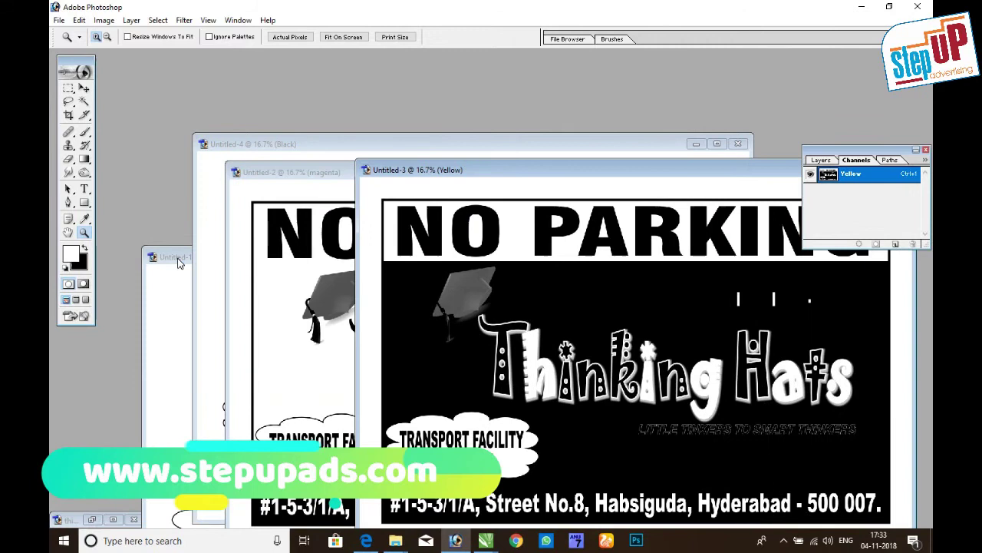
{"action": "left_click", "coordinate": [178, 262]}
{"action": "left_click", "coordinate": [669, 256]}
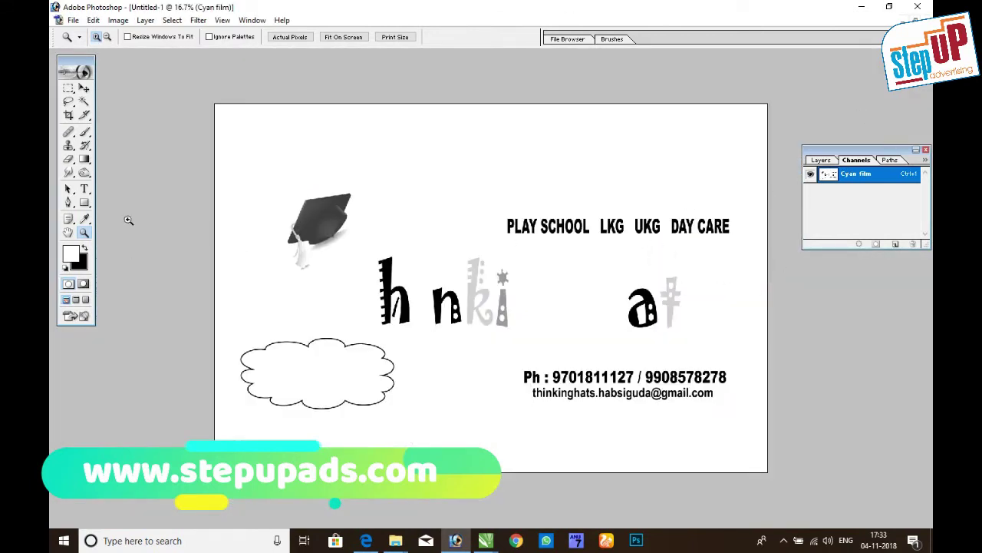
Convert the Untitled-1 Cyan film document from Multichannel to Grayscale mode.
{"action": "left_click", "coordinate": [117, 20]}
{"action": "mouse_move", "coordinate": [135, 35]}
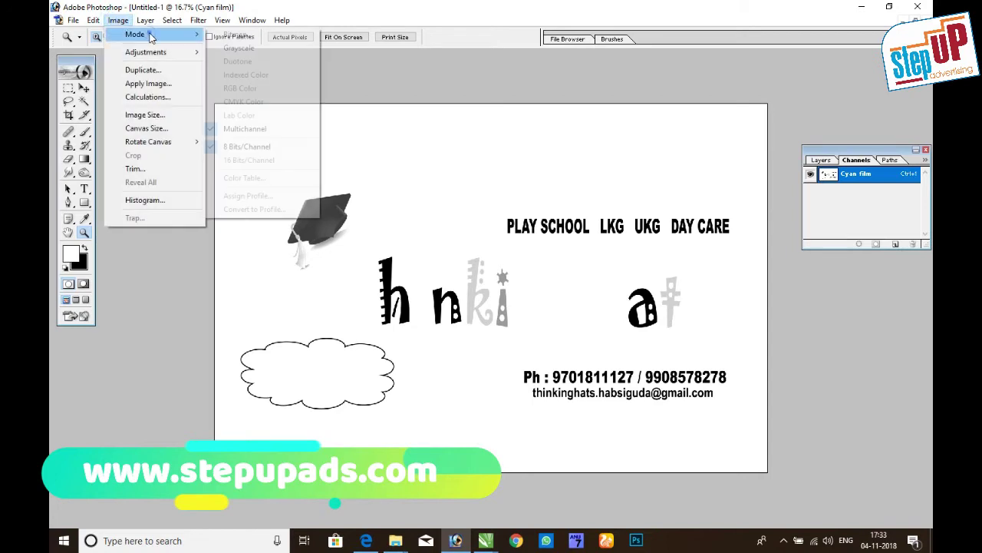
{"action": "left_click", "coordinate": [288, 52]}
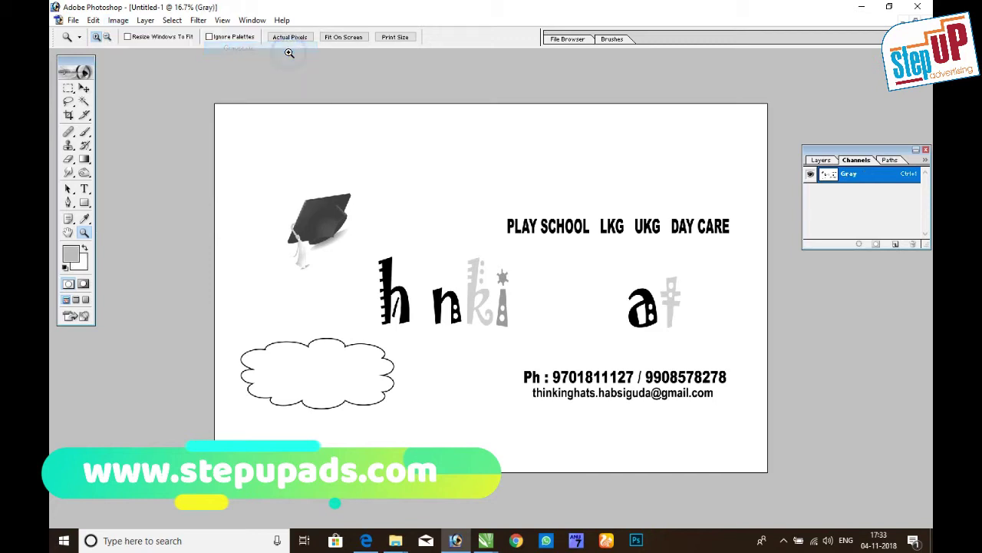
{"action": "left_click", "coordinate": [118, 20]}
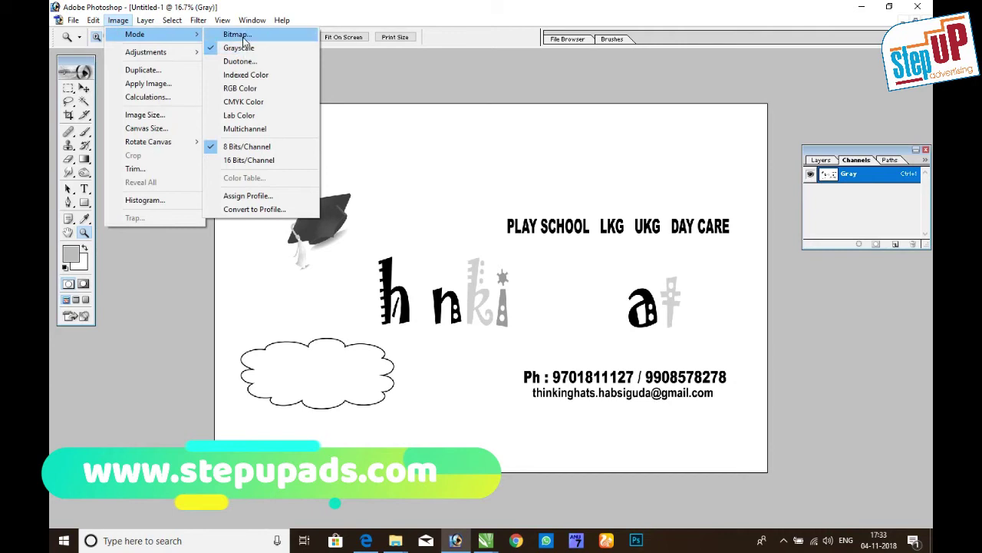
Convert to Bitmap at 300 pixels/inch output using the Halftone Screen method.
{"action": "left_click", "coordinate": [238, 35]}
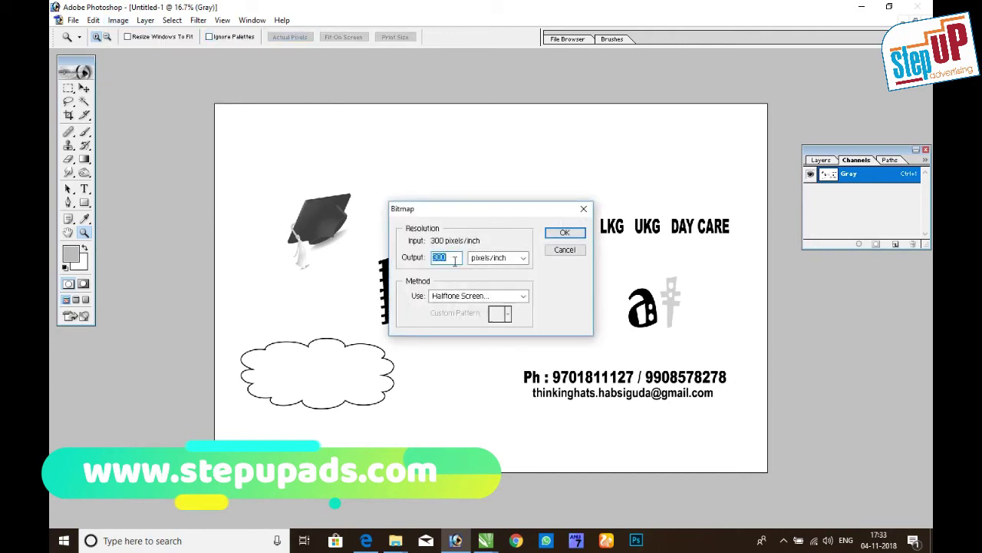
{"action": "left_click", "coordinate": [522, 297]}
{"action": "left_click", "coordinate": [477, 338]}
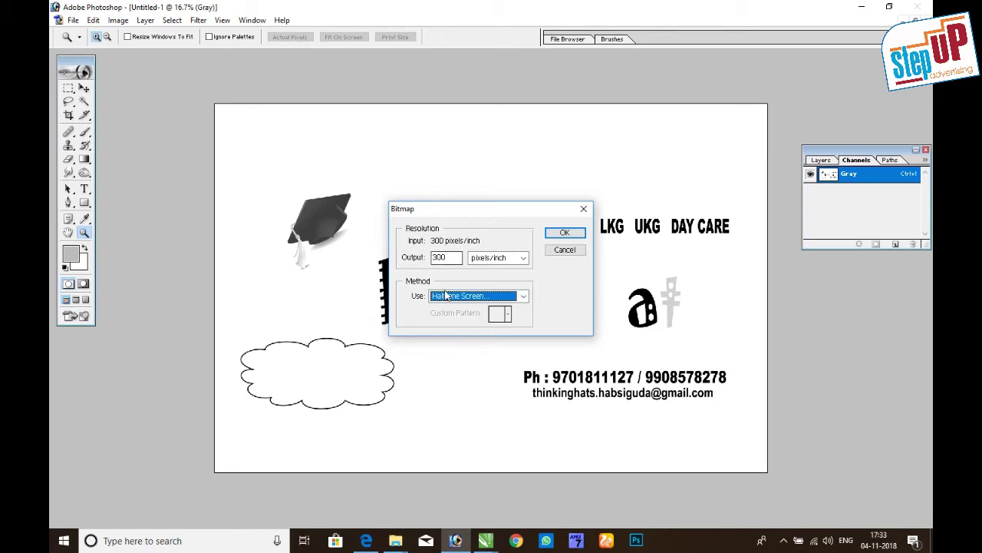
{"action": "left_click", "coordinate": [568, 231]}
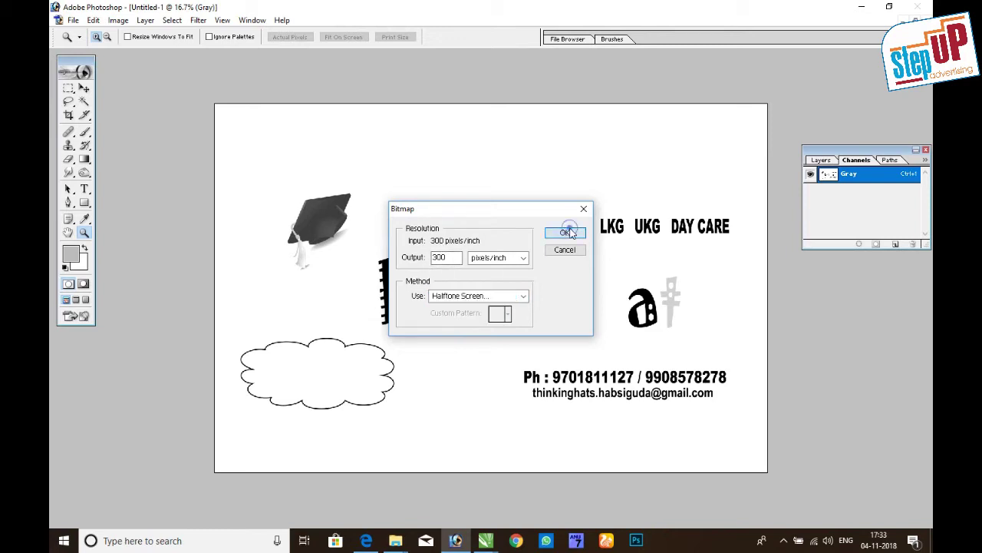
Try Round and Diamond halftone dot shapes, settling back on Ellipse.
{"action": "left_click", "coordinate": [472, 295]}
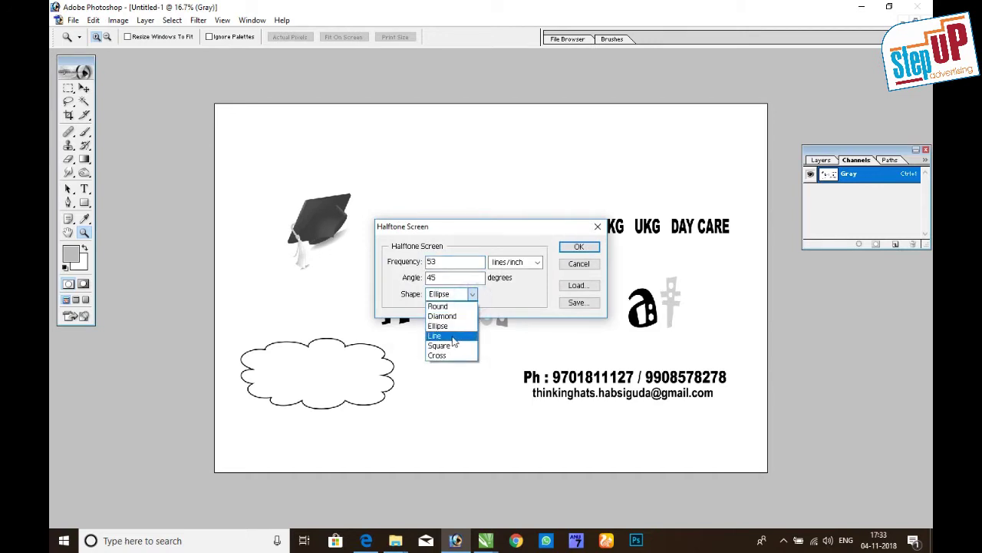
{"action": "left_click", "coordinate": [438, 317]}
{"action": "left_click", "coordinate": [473, 295]}
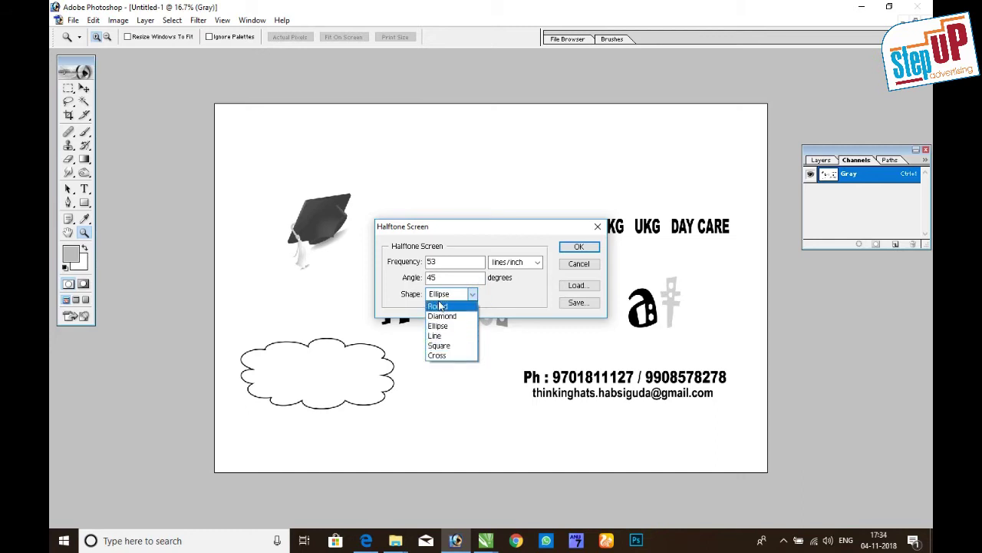
{"action": "left_click", "coordinate": [438, 307]}
{"action": "left_click", "coordinate": [472, 295]}
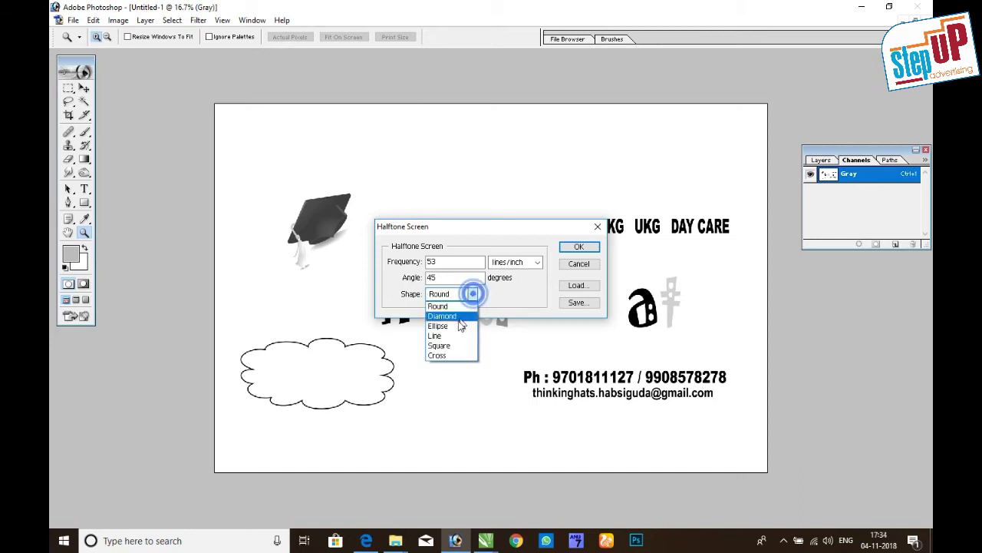
{"action": "left_click", "coordinate": [441, 325]}
{"action": "left_click", "coordinate": [472, 295]}
{"action": "left_click", "coordinate": [442, 316]}
{"action": "left_click", "coordinate": [472, 295]}
{"action": "left_click", "coordinate": [443, 327]}
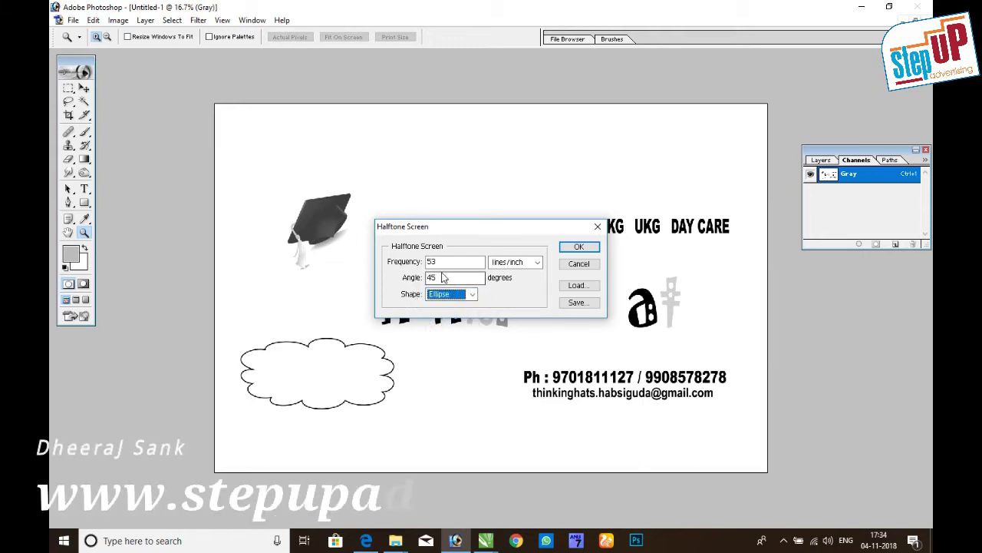
Keep frequency 53 lines/inch and 45° angle, and apply the halftone screen.
{"action": "left_click", "coordinate": [463, 261]}
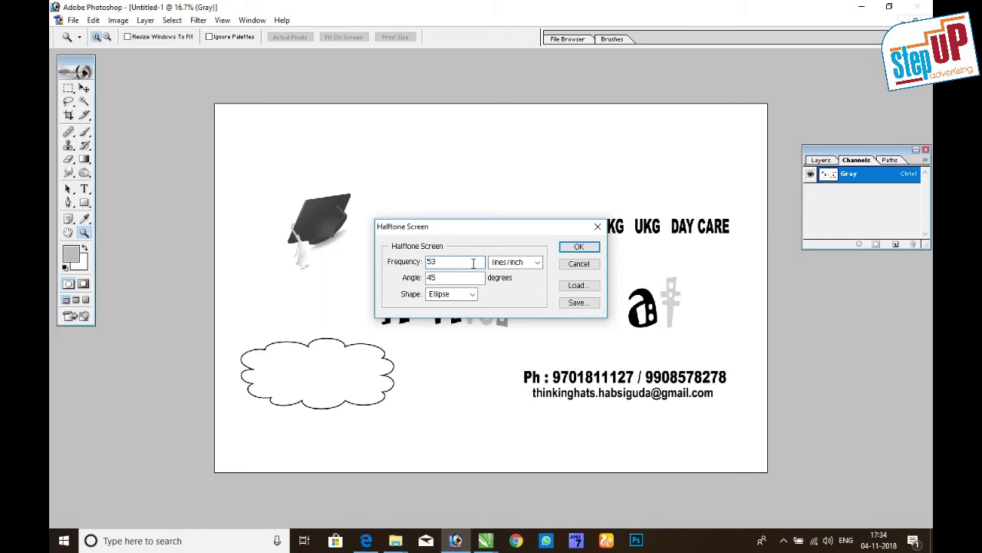
{"action": "left_click", "coordinate": [537, 263]}
{"action": "left_click", "coordinate": [538, 264]}
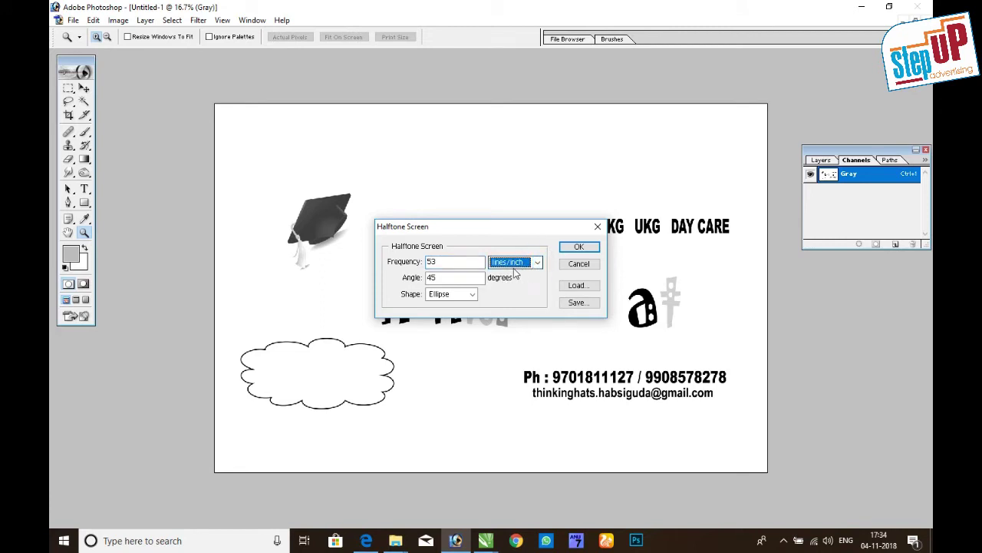
{"action": "left_click", "coordinate": [537, 262]}
{"action": "left_click", "coordinate": [537, 261]}
{"action": "left_click", "coordinate": [442, 262]}
{"action": "left_click", "coordinate": [451, 263]}
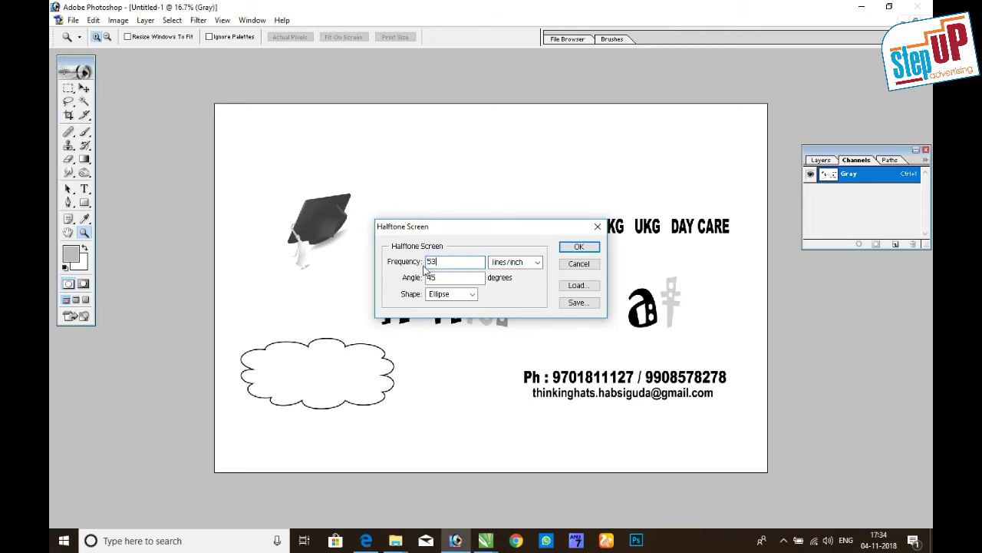
{"action": "left_click", "coordinate": [580, 247]}
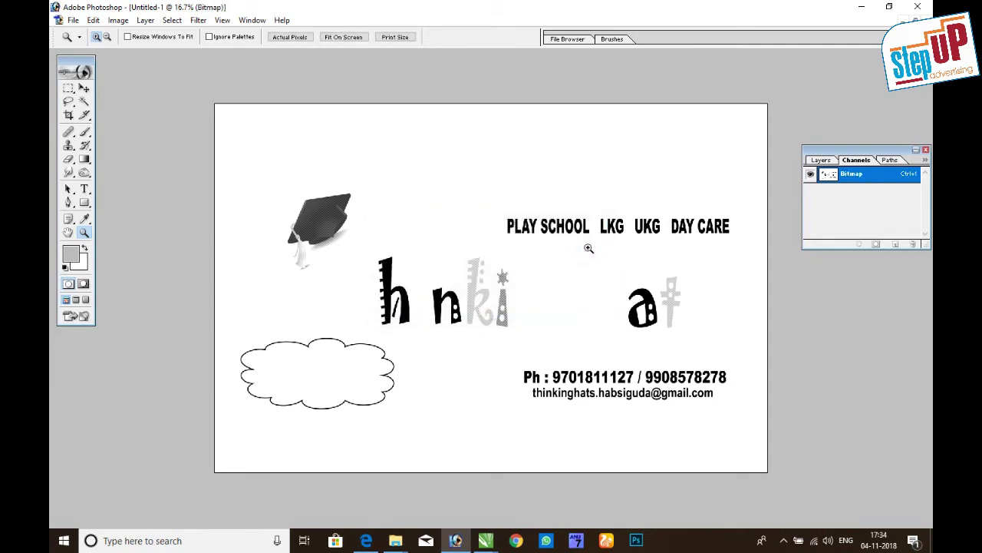
Zoom in to inspect the halftone dots on the graduation cap, then return to print size.
{"action": "left_click_drag", "start_coordinate": [495, 311], "coordinate": [530, 369]}
{"action": "left_click_drag", "start_coordinate": [438, 197], "coordinate": [509, 276]}
{"action": "left_click_drag", "start_coordinate": [512, 159], "coordinate": [557, 284]}
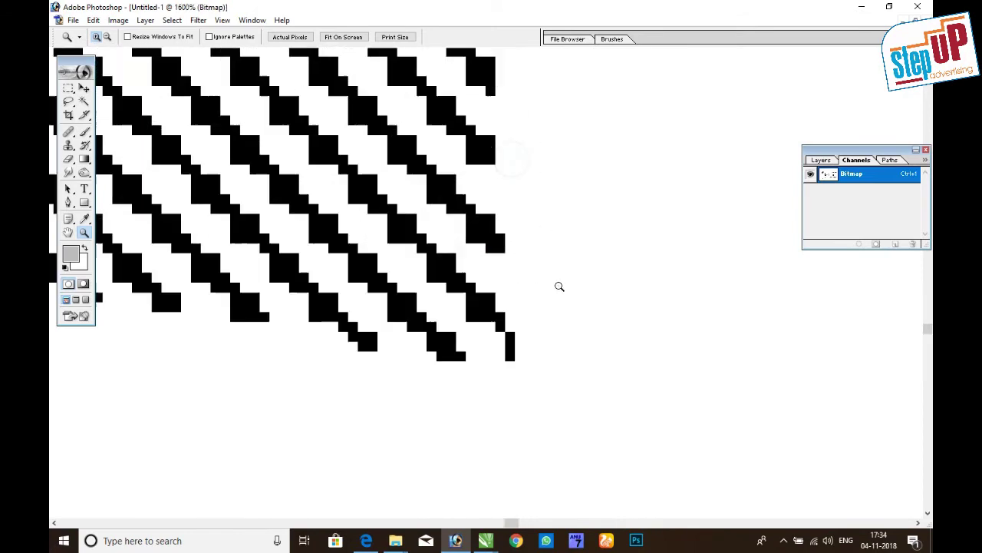
{"action": "right_click", "coordinate": [498, 241]}
{"action": "left_click", "coordinate": [535, 276]}
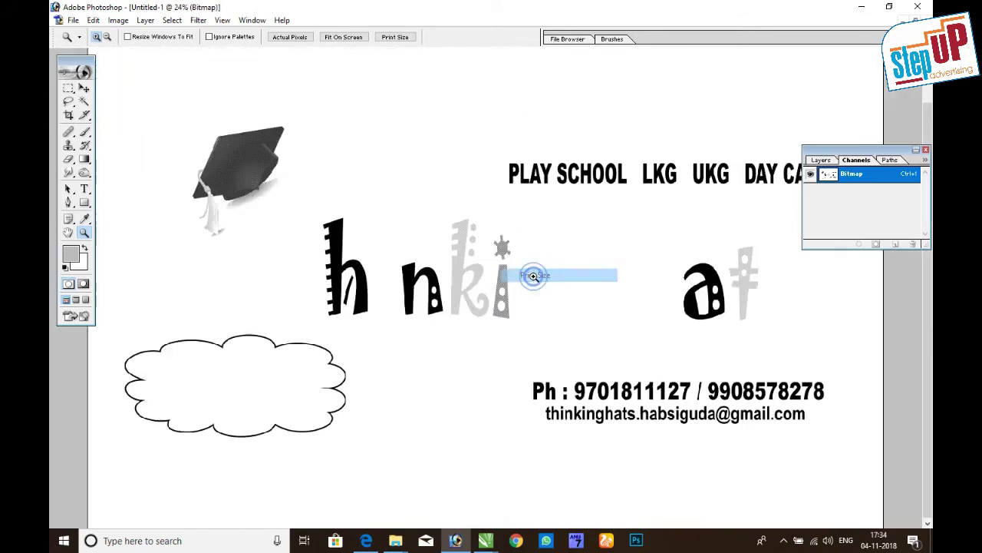
{"action": "right_click", "coordinate": [479, 270]}
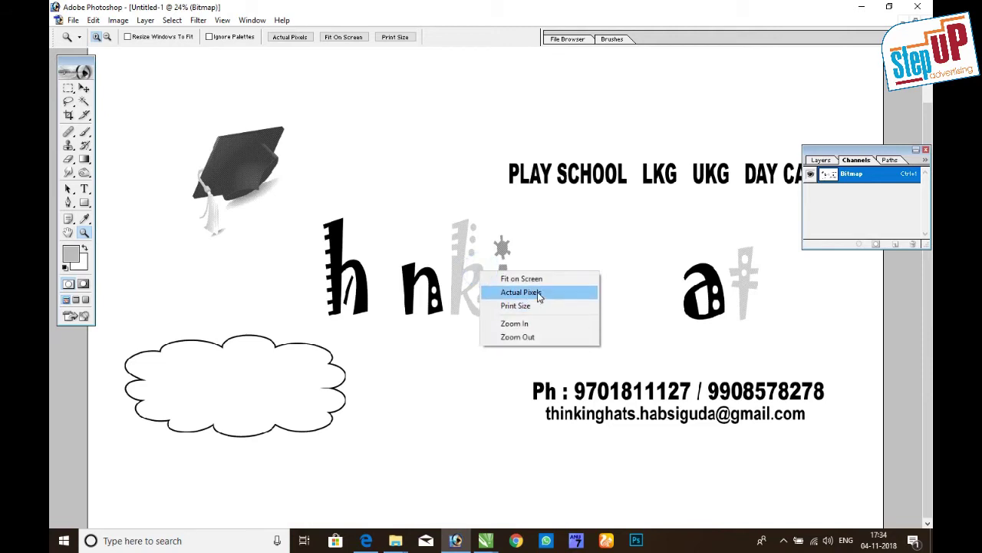
{"action": "left_click", "coordinate": [235, 152]}
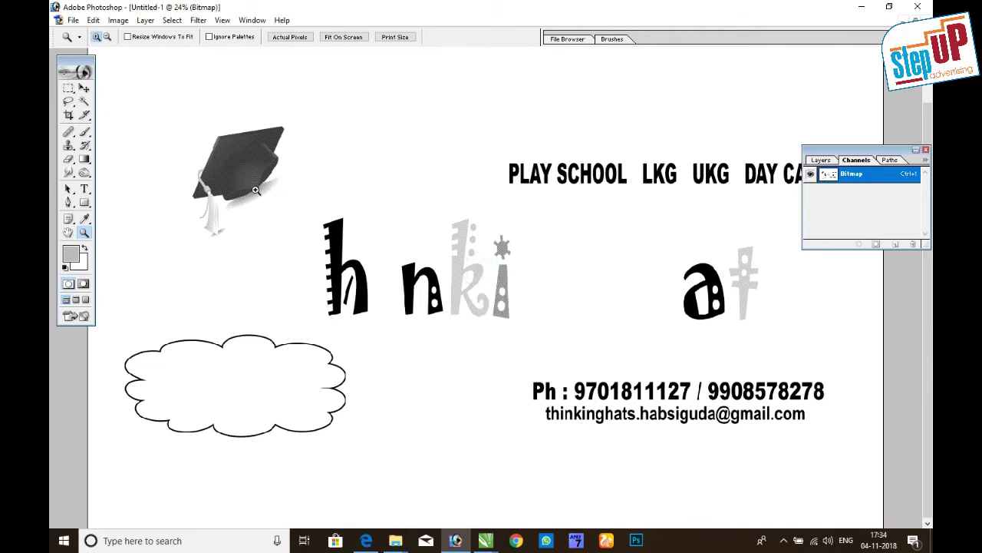
{"action": "left_click", "coordinate": [256, 190]}
{"action": "left_click", "coordinate": [252, 193]}
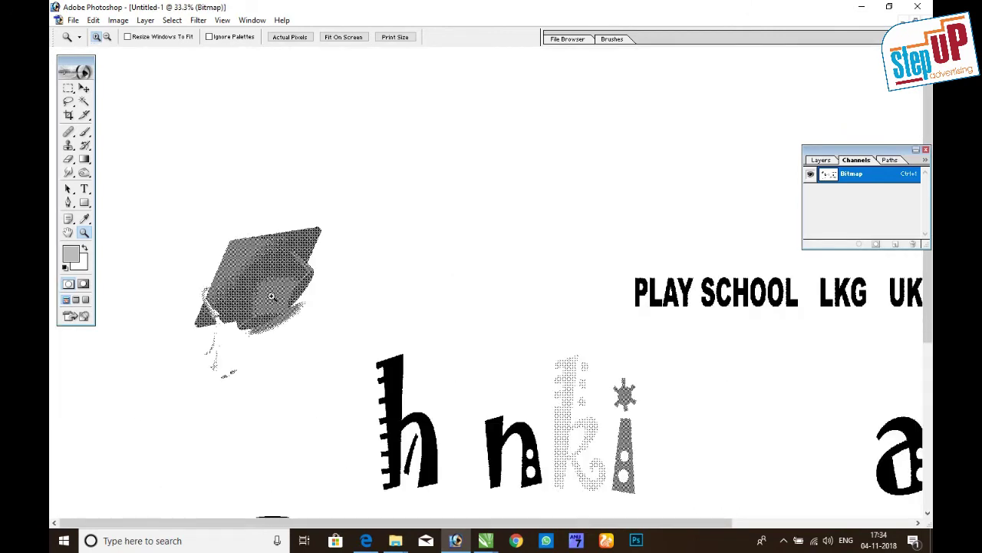
{"action": "left_click", "coordinate": [273, 294]}
{"action": "right_click", "coordinate": [281, 286]}
{"action": "left_click", "coordinate": [335, 323]}
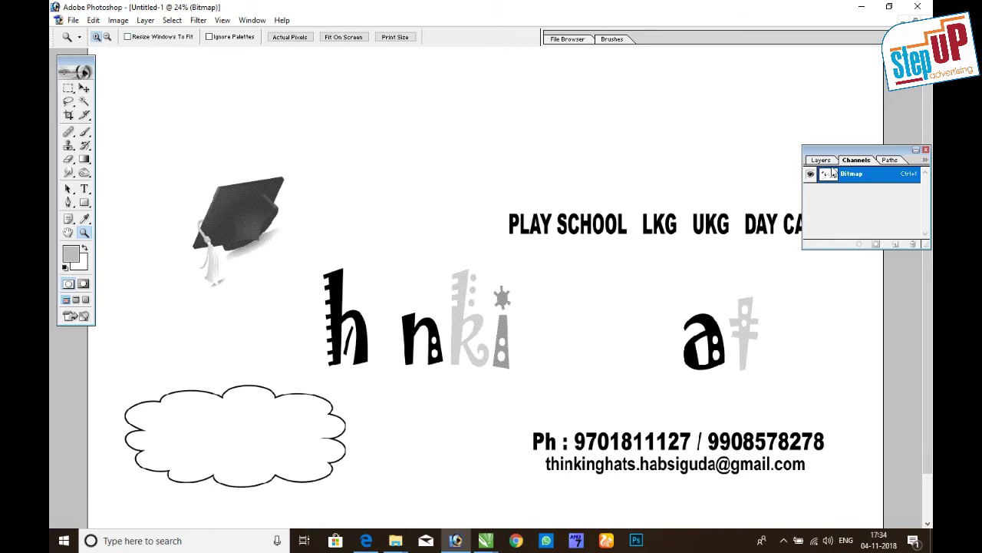
Save the halftone as cyan.psd in the films folder and maximize the magenta document.
{"action": "left_click", "coordinate": [822, 163]}
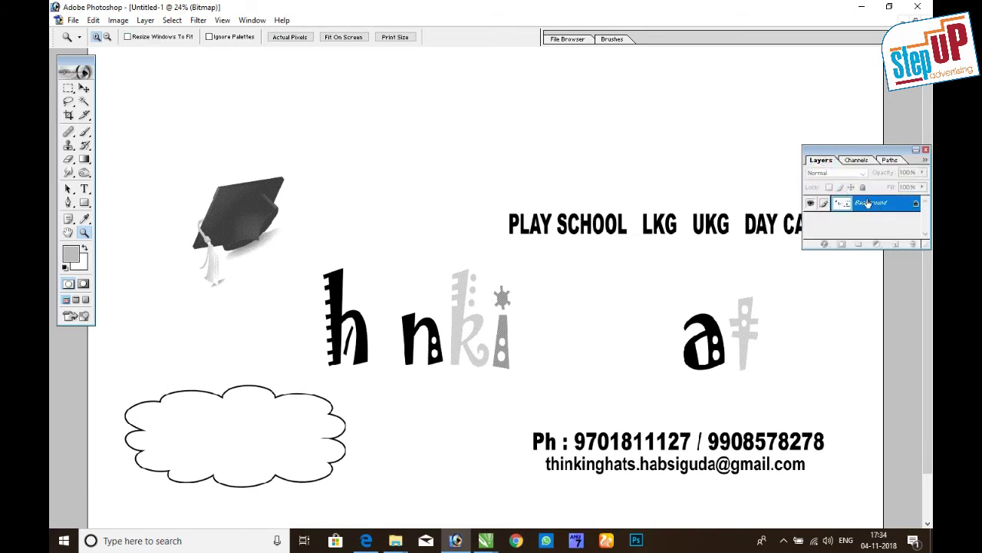
{"action": "key", "text": "ctrl+shift+s"}
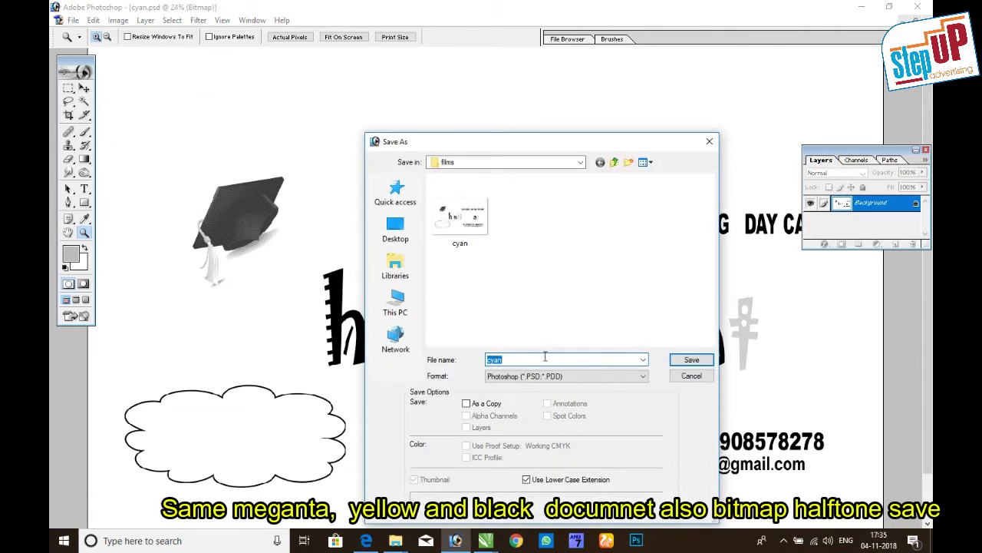
{"action": "left_click", "coordinate": [691, 376]}
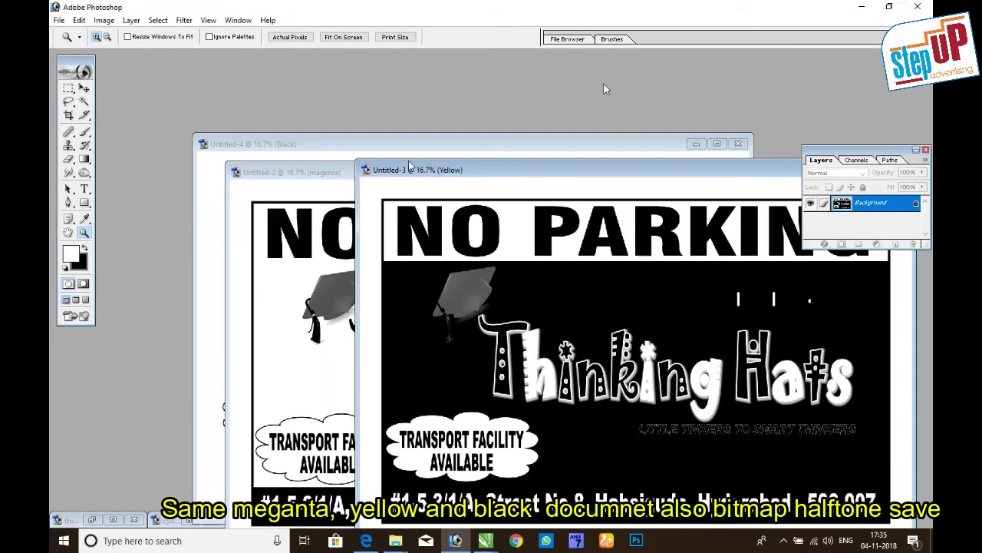
{"action": "left_click", "coordinate": [264, 172]}
{"action": "left_click", "coordinate": [750, 175]}
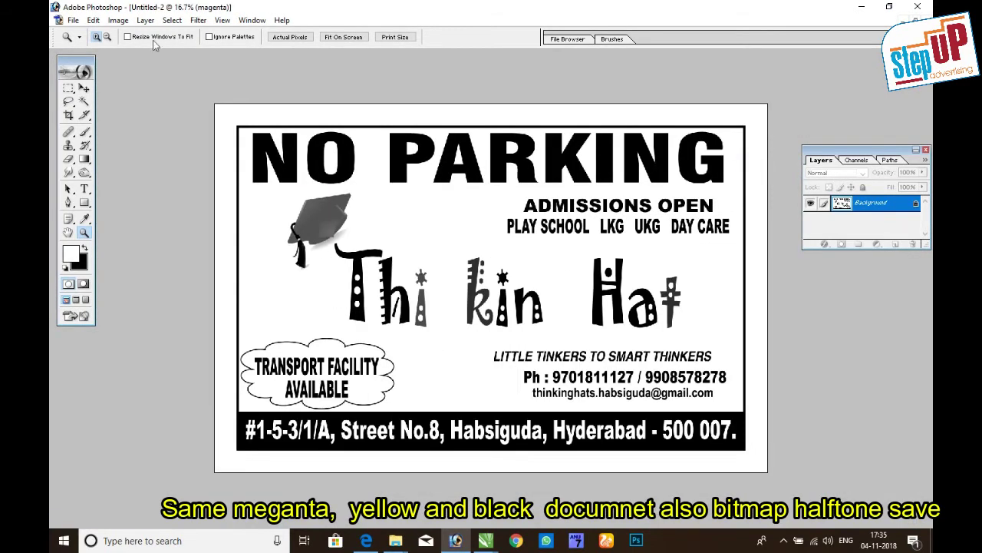
Convert the magenta document to Grayscale, then to a Bitmap using the Halftone Screen method.
{"action": "left_click", "coordinate": [117, 20]}
{"action": "left_click", "coordinate": [235, 49]}
{"action": "left_click", "coordinate": [117, 20]}
{"action": "left_click", "coordinate": [230, 35]}
{"action": "left_click", "coordinate": [514, 296]}
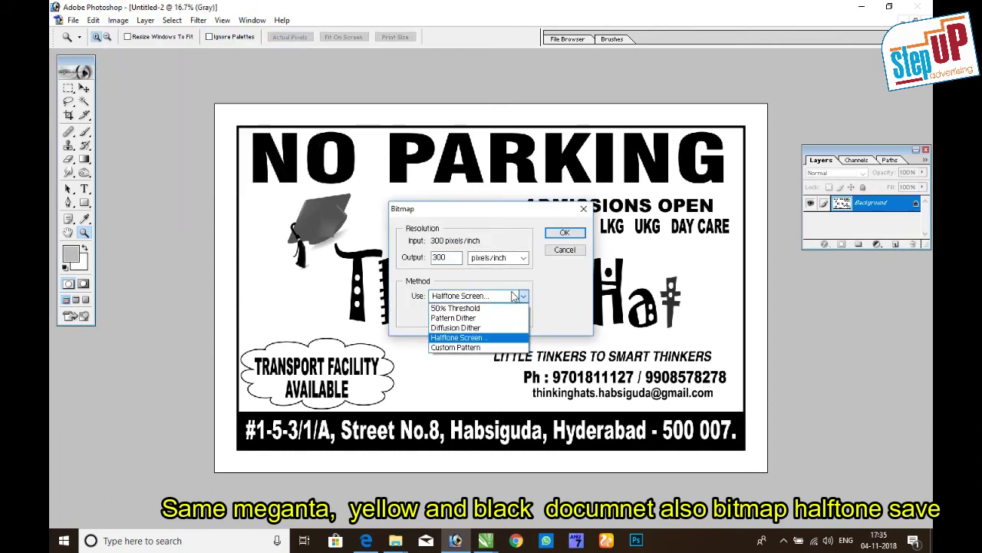
{"action": "left_click", "coordinate": [457, 337]}
{"action": "left_click", "coordinate": [564, 231]}
{"action": "left_click", "coordinate": [579, 250]}
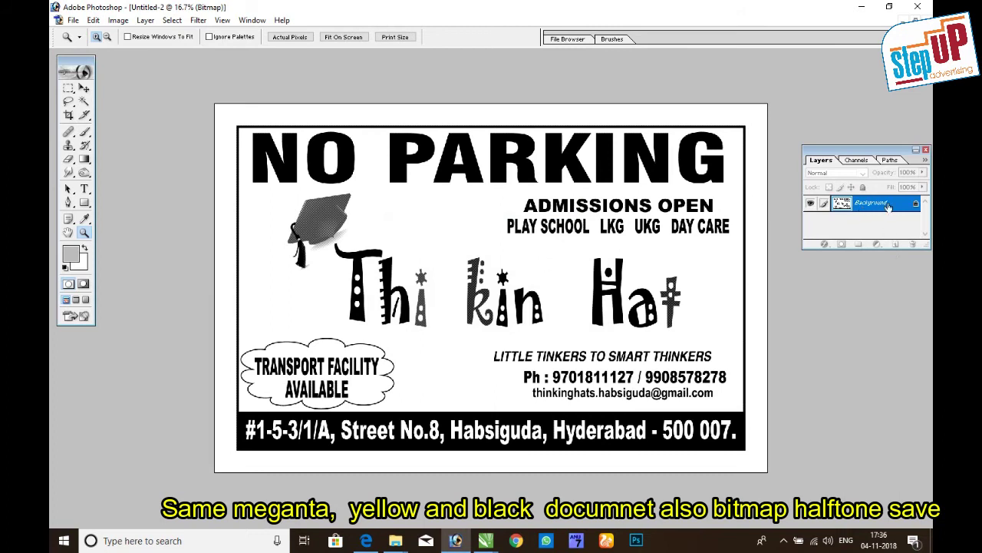
Save the magenta plate as meganta.psd in the films folder.
{"action": "left_click", "coordinate": [73, 20]}
{"action": "left_click", "coordinate": [89, 136]}
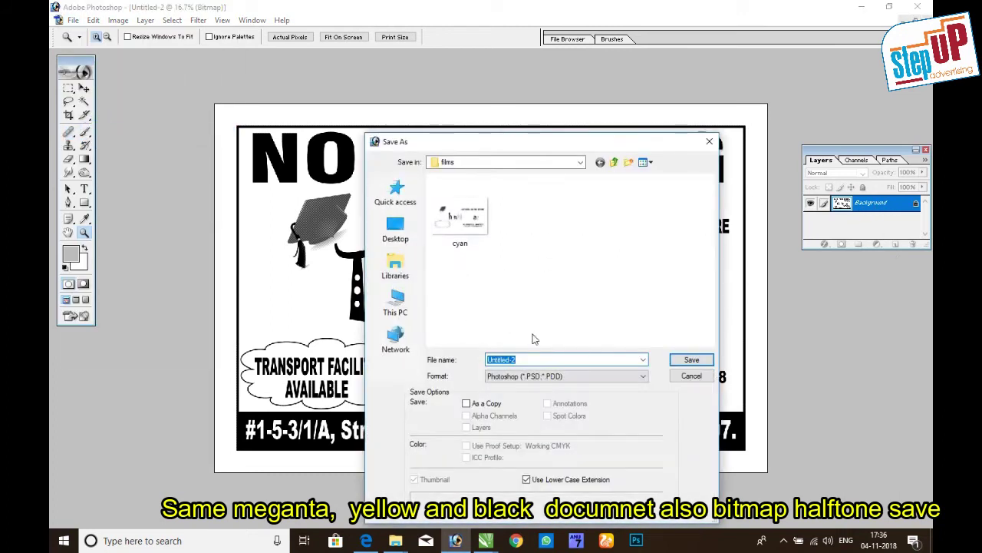
{"action": "type", "text": "meganta"}
{"action": "double_click", "coordinate": [533, 359]}
{"action": "type", "text": "ma"}
{"action": "left_click", "coordinate": [692, 359]}
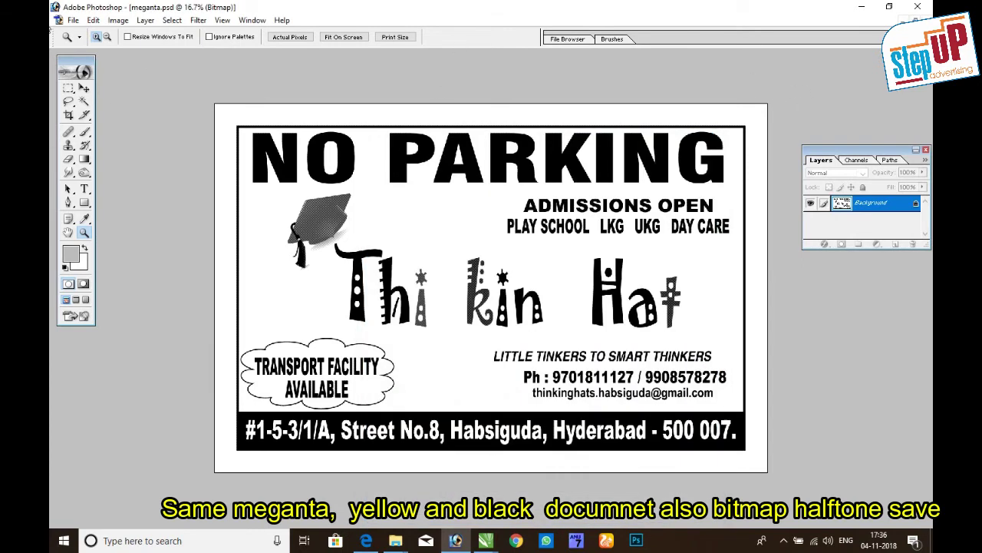
Close meganta.psd and convert the yellow Untitled-3 document through Grayscale to a Halftone Screen bitmap.
{"action": "key", "text": "ctrl+w"}
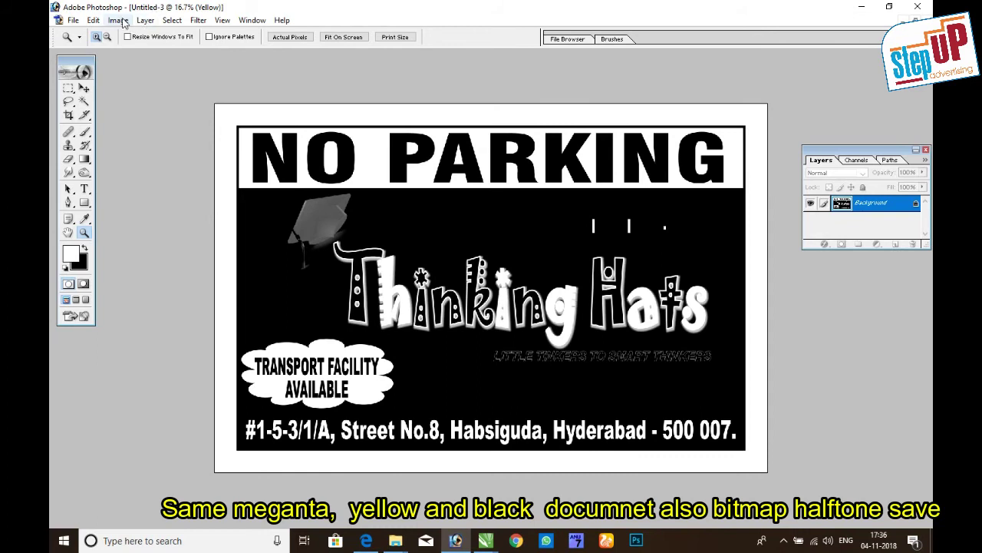
{"action": "left_click", "coordinate": [117, 20]}
{"action": "left_click", "coordinate": [234, 43]}
{"action": "left_click", "coordinate": [117, 20]}
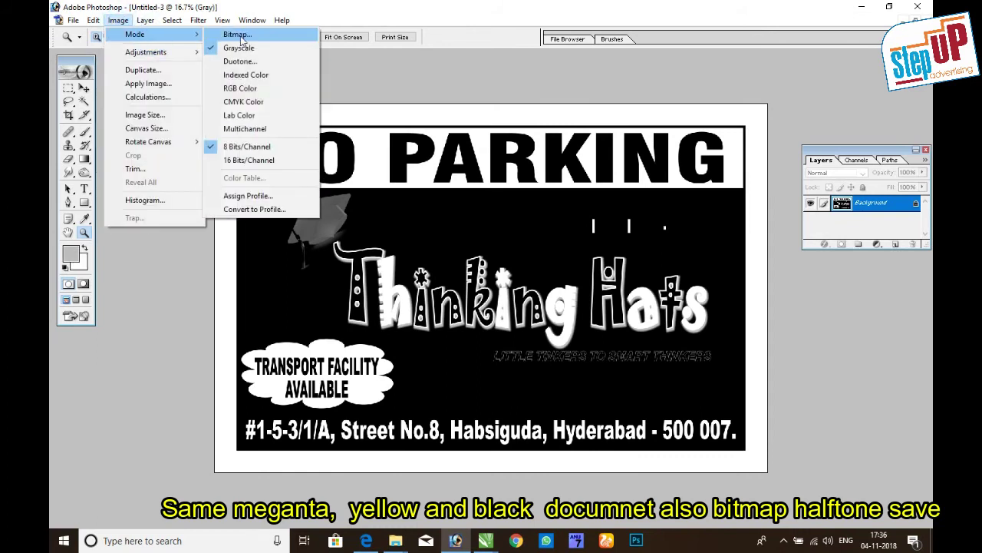
{"action": "left_click", "coordinate": [230, 34]}
{"action": "left_click", "coordinate": [476, 295]}
{"action": "left_click", "coordinate": [451, 340]}
{"action": "left_click", "coordinate": [564, 233]}
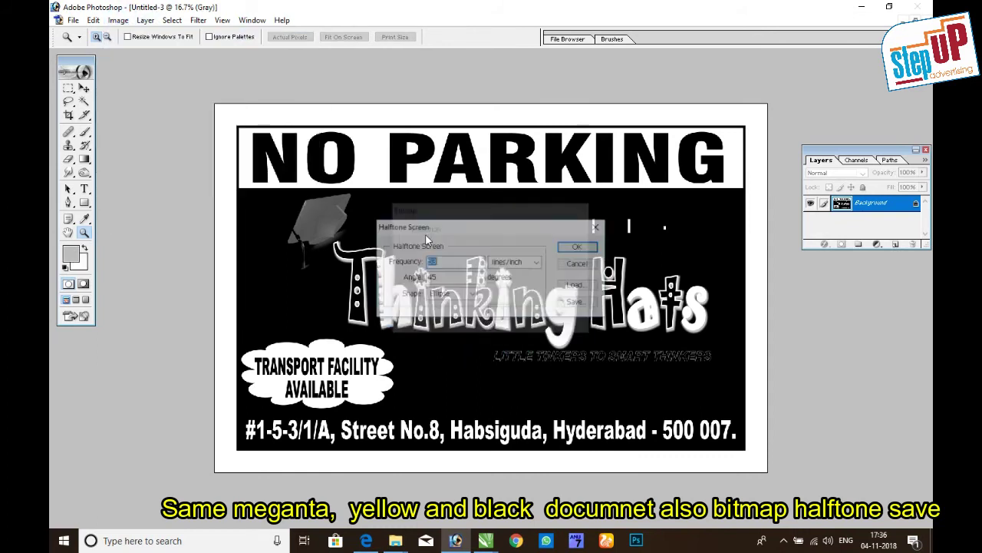
{"action": "left_click", "coordinate": [575, 241]}
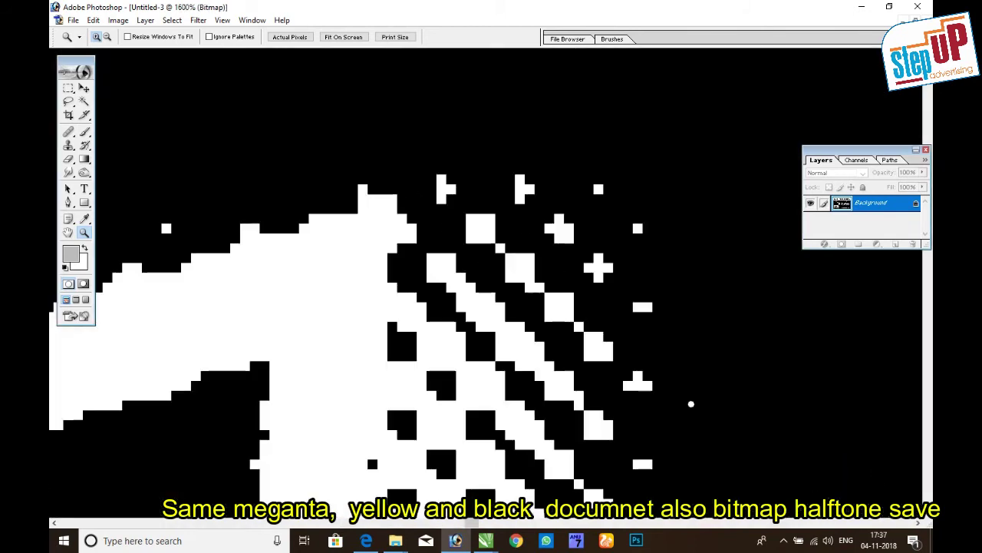
{"action": "right_click", "coordinate": [516, 228]}
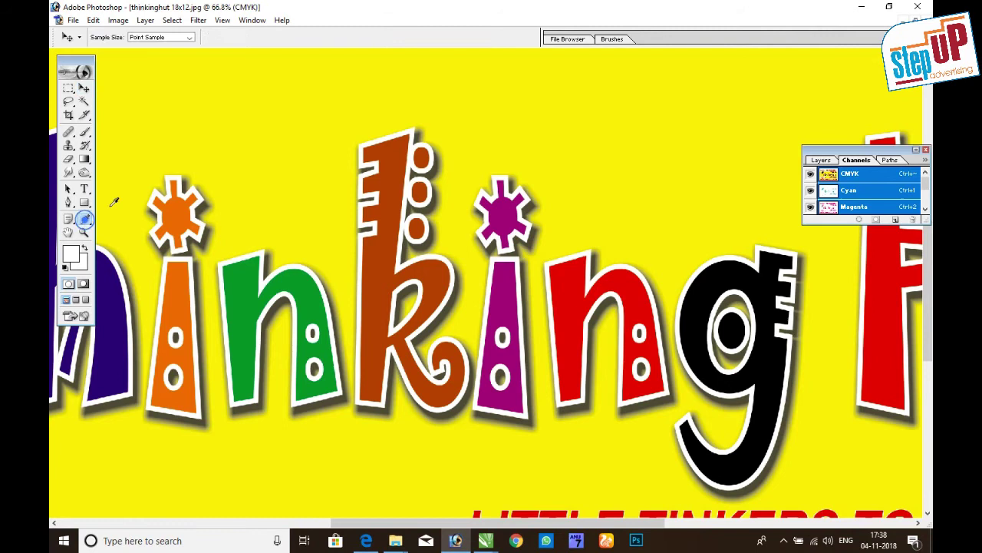
Sample the banner's yellow background and view its colour values without changing them.
{"action": "left_click", "coordinate": [253, 146]}
{"action": "left_click", "coordinate": [71, 253]}
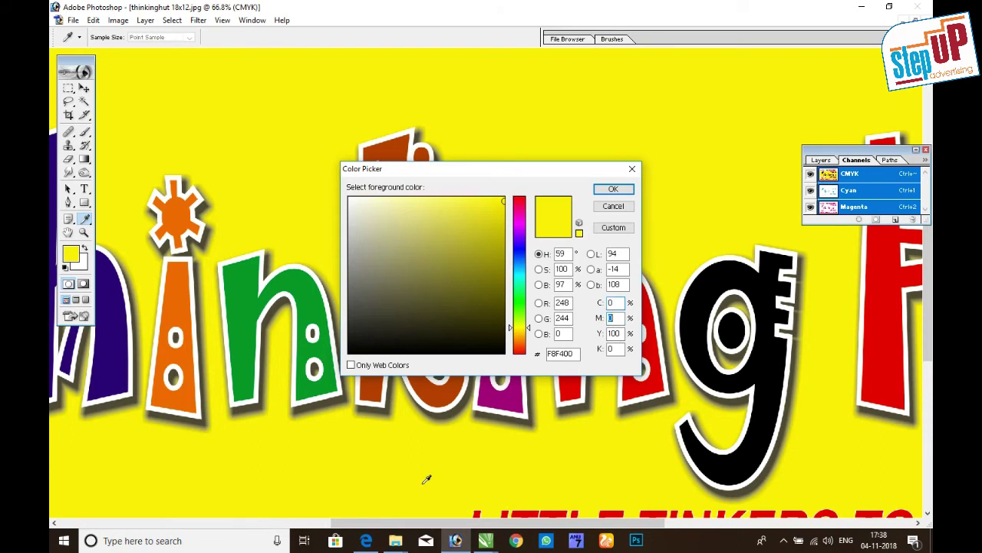
{"action": "left_click", "coordinate": [614, 206]}
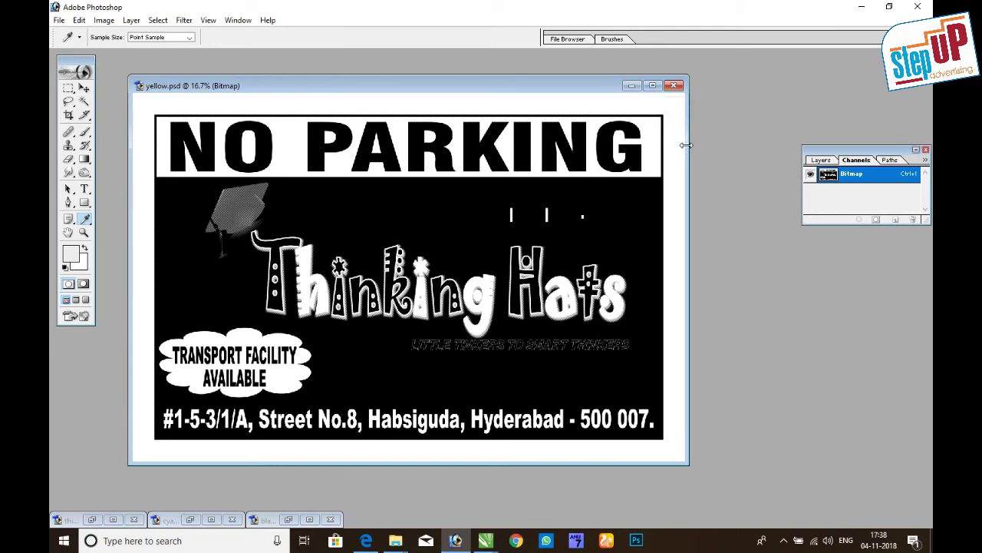
Bring the original thinkinghut banner back and restore its window from full size.
{"action": "left_click_drag", "start_coordinate": [686, 144], "coordinate": [520, 144]}
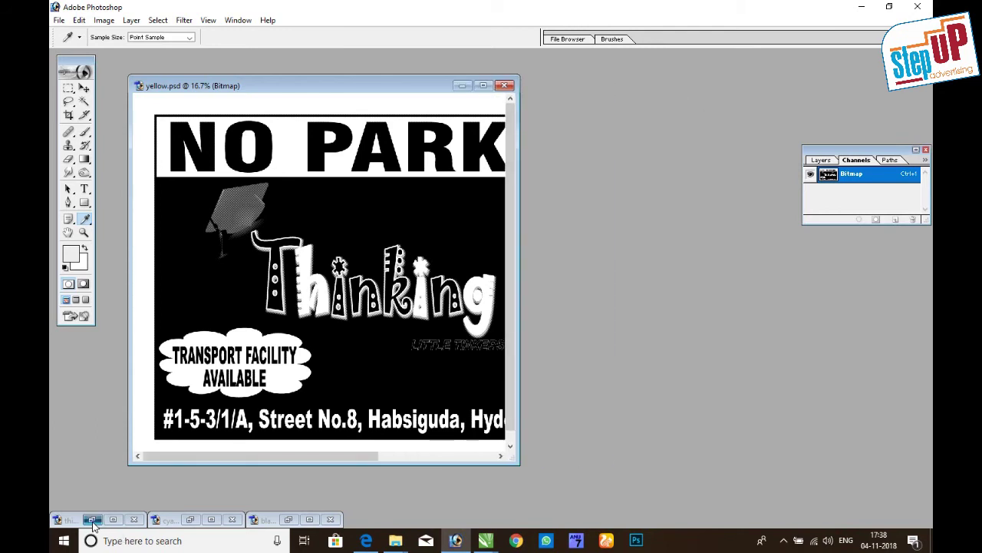
{"action": "left_click", "coordinate": [91, 521]}
{"action": "left_click", "coordinate": [918, 20]}
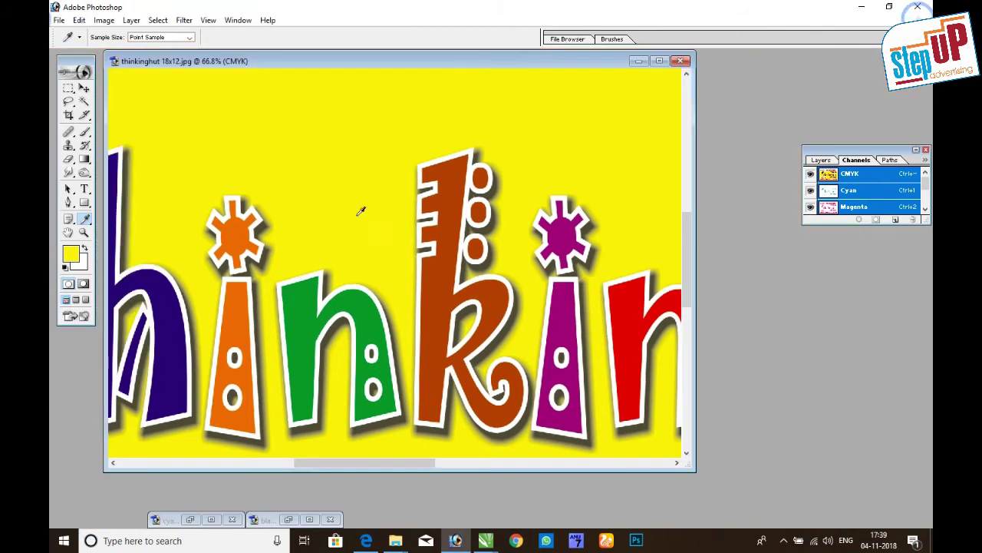
Place the original banner on the right and the yellow film on the left, then sample the film.
{"action": "left_click_drag", "start_coordinate": [462, 63], "coordinate": [835, 49]}
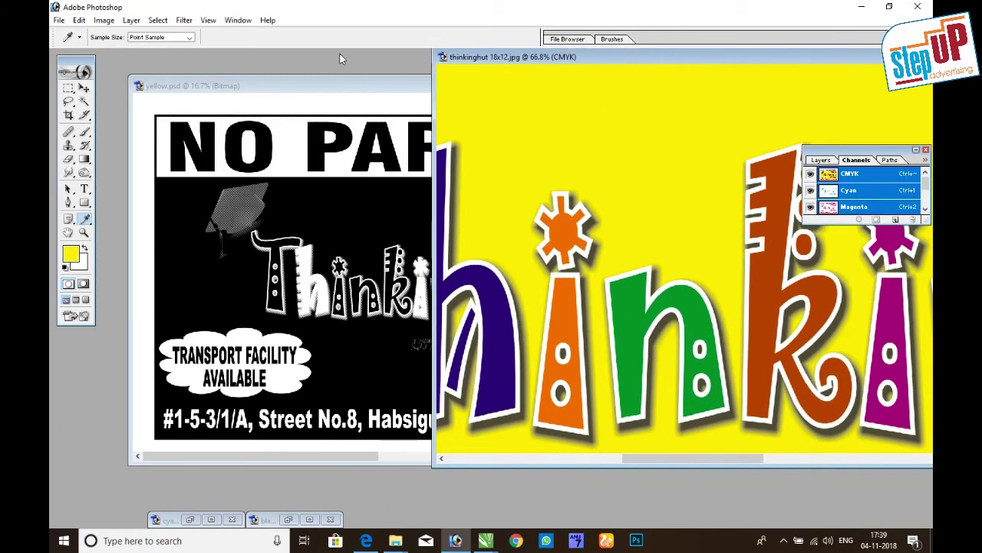
{"action": "left_click_drag", "start_coordinate": [390, 91], "coordinate": [311, 79]}
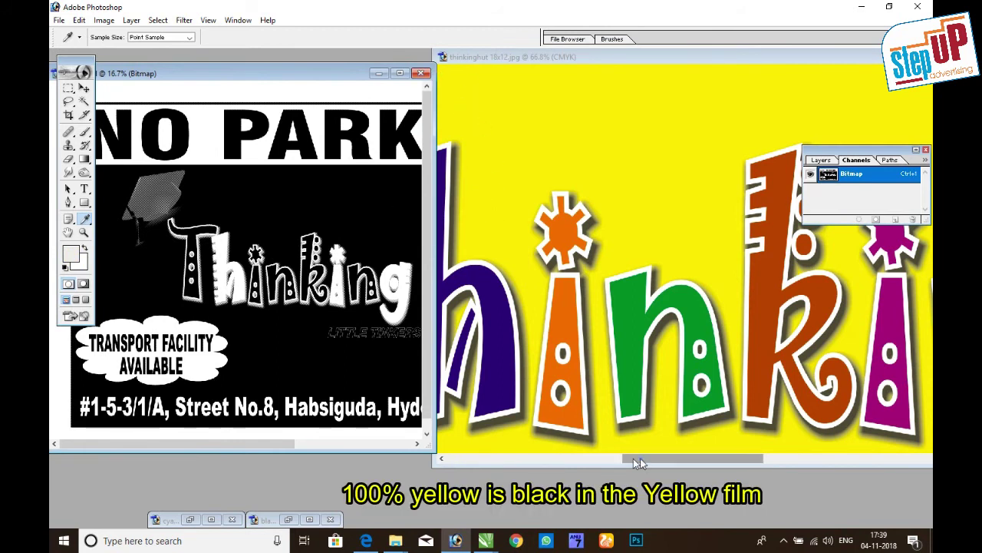
{"action": "left_click_drag", "start_coordinate": [636, 459], "coordinate": [564, 459]}
{"action": "left_click", "coordinate": [657, 124]}
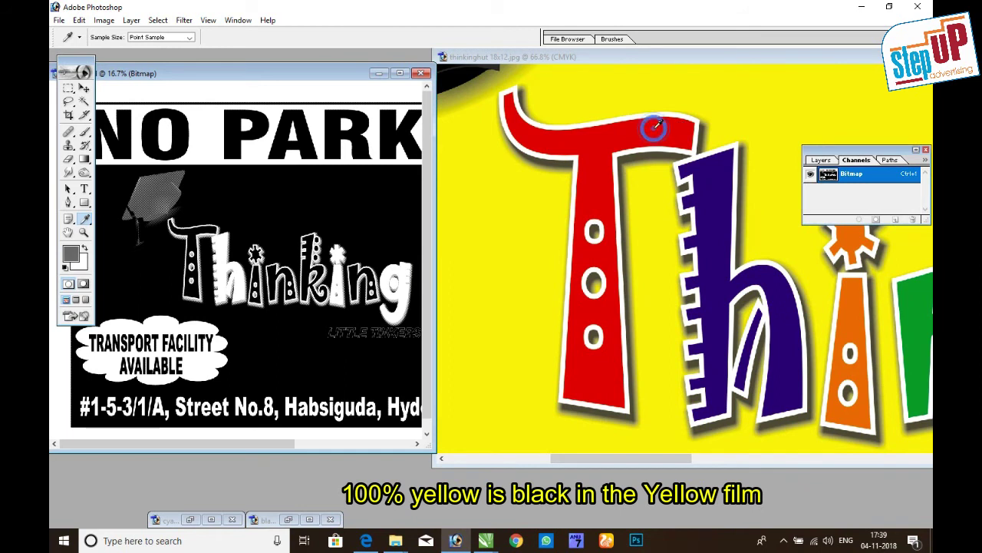
Sample the red letter T and read its CMYK values, then sample the yellow background.
{"action": "left_click", "coordinate": [610, 66]}
{"action": "left_click", "coordinate": [617, 111]}
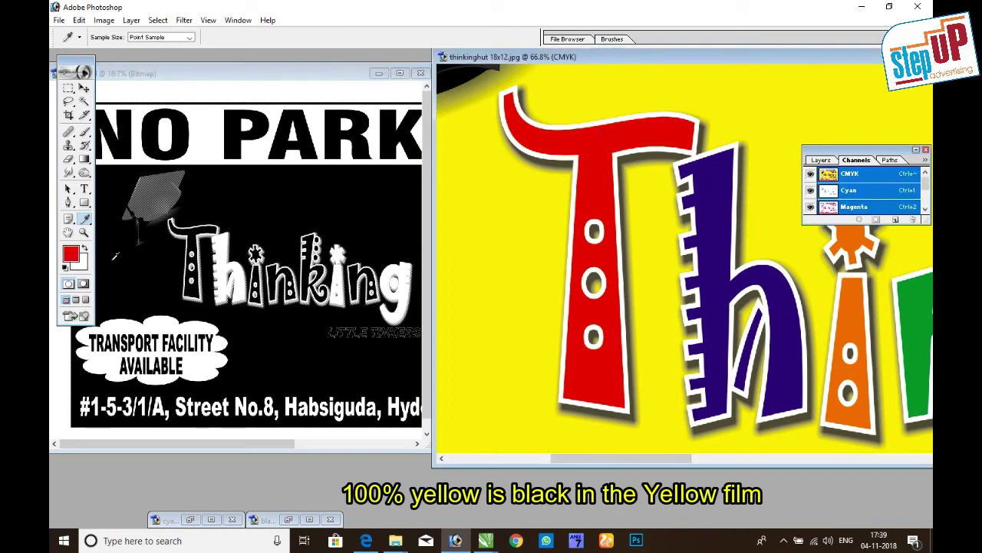
{"action": "left_click", "coordinate": [71, 252]}
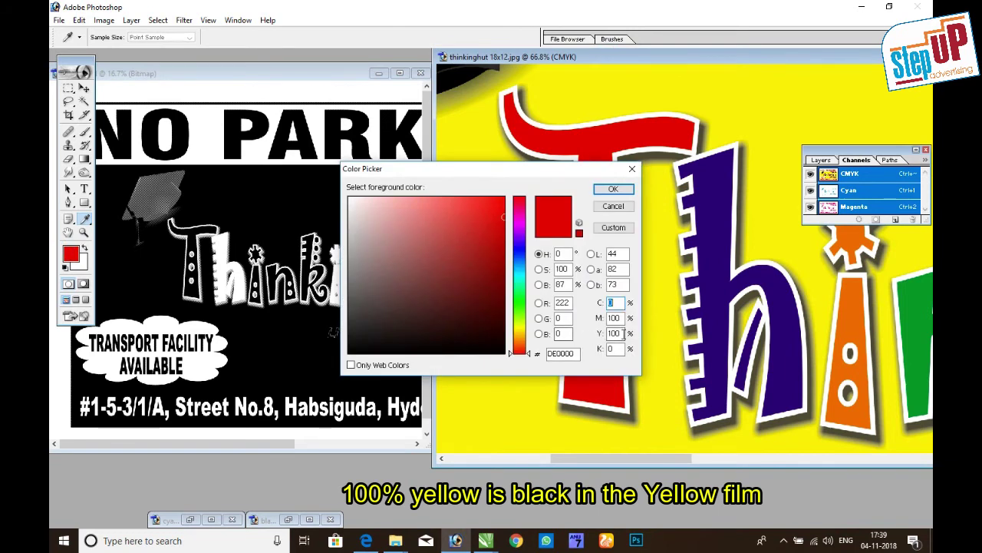
{"action": "double_click", "coordinate": [614, 333]}
{"action": "left_click", "coordinate": [614, 96]}
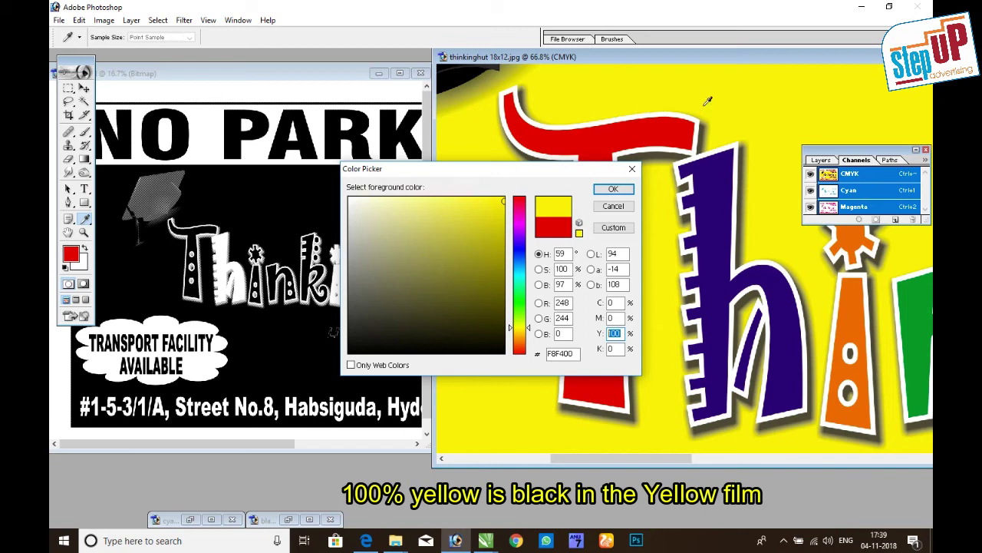
{"action": "left_click_drag", "start_coordinate": [707, 105], "coordinate": [650, 292]}
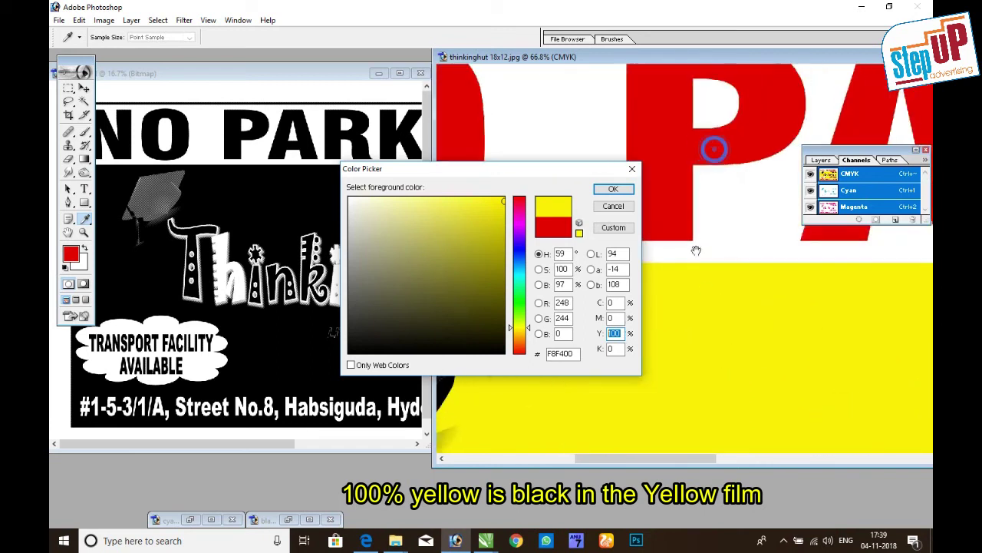
Sample the red PA letters, green h, orange letter and purple i in the banner.
{"action": "left_click", "coordinate": [672, 156]}
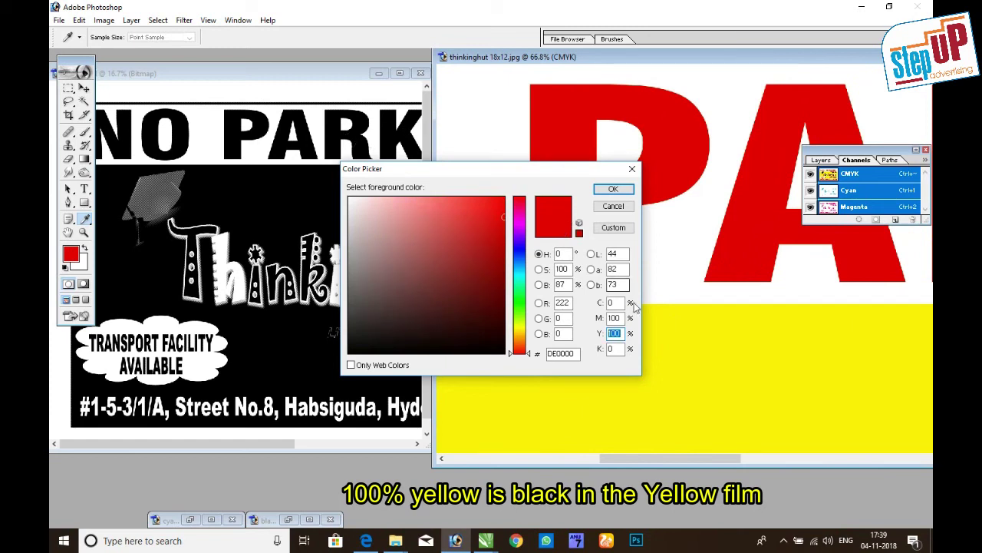
{"action": "mouse_move", "coordinate": [669, 374]}
{"action": "left_mouse_down"}
{"action": "mouse_move", "coordinate": [670, 306]}
{"action": "mouse_move", "coordinate": [828, 374]}
{"action": "mouse_move", "coordinate": [799, 384]}
{"action": "left_mouse_up"}
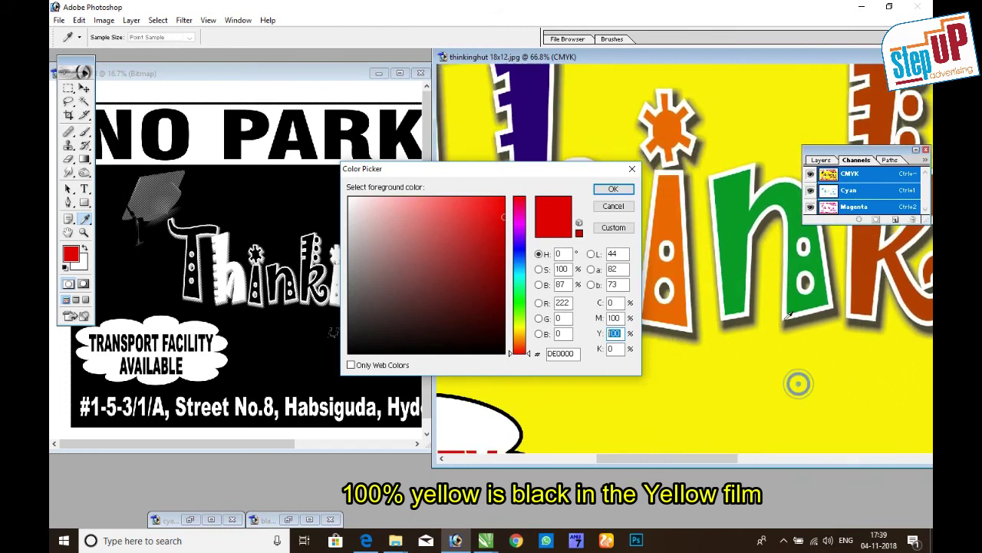
{"action": "left_click", "coordinate": [735, 261]}
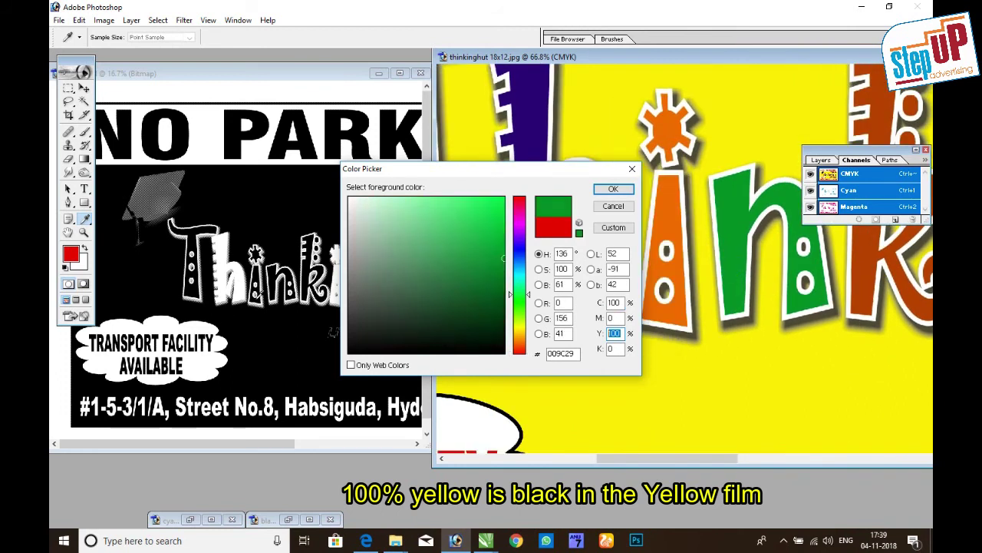
{"action": "left_click", "coordinate": [674, 221]}
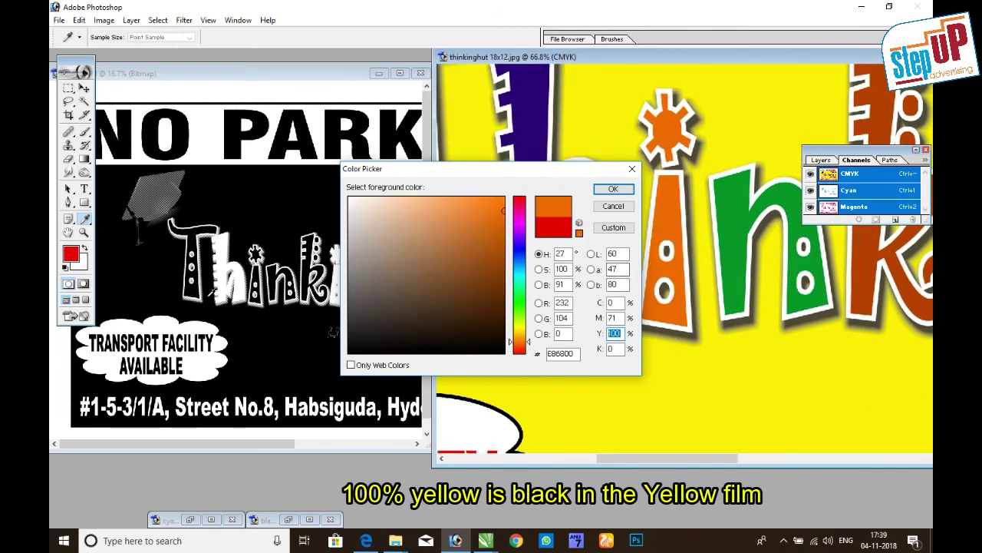
{"action": "mouse_move", "coordinate": [846, 303]}
{"action": "left_mouse_down"}
{"action": "mouse_move", "coordinate": [720, 323]}
{"action": "mouse_move", "coordinate": [597, 301]}
{"action": "left_mouse_up"}
{"action": "left_click", "coordinate": [790, 307]}
Sample a red letter and check its values, then close the colour values.
{"action": "left_click", "coordinate": [771, 253]}
{"action": "left_click_drag", "start_coordinate": [430, 168], "coordinate": [536, 151]}
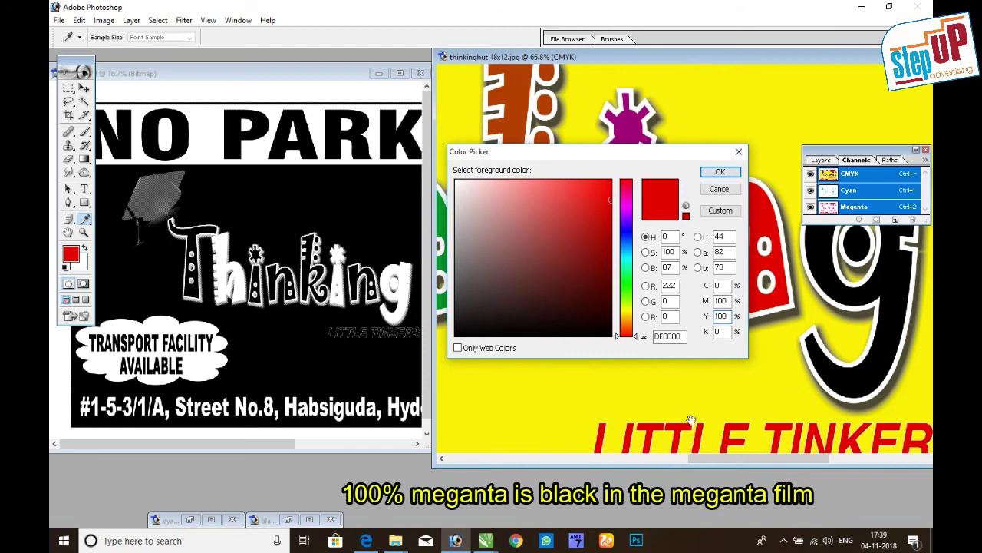
{"action": "left_click_drag", "start_coordinate": [691, 420], "coordinate": [671, 360]}
{"action": "left_click", "coordinate": [720, 172]}
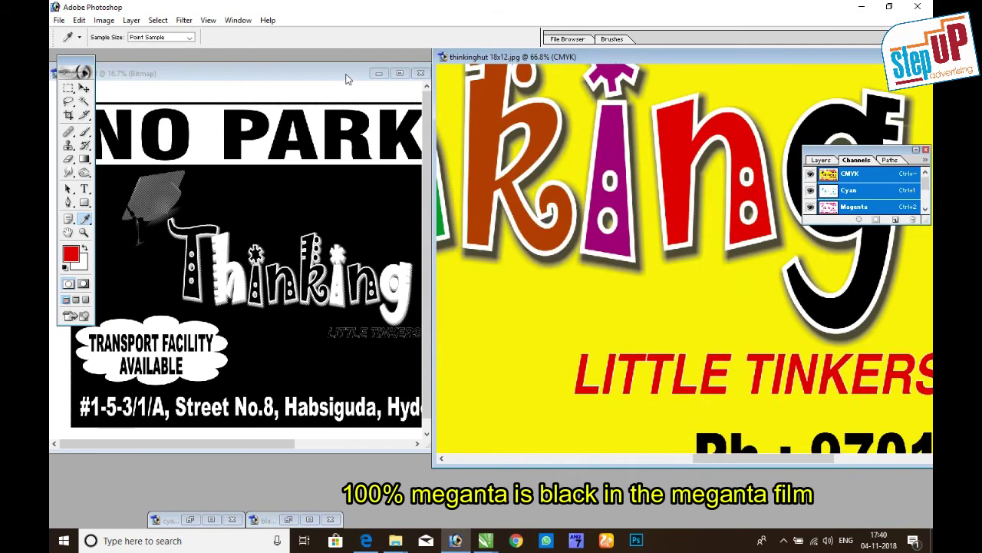
Swap the yellow film for the cyan film and sample the green and blue-violet letters' CMYK values.
{"action": "left_click", "coordinate": [419, 73]}
{"action": "left_click", "coordinate": [190, 520]}
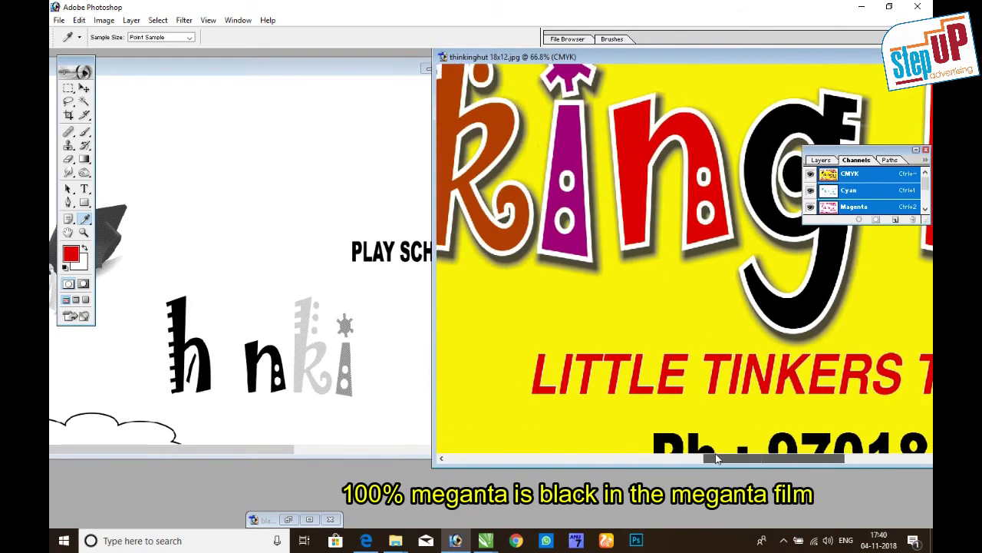
{"action": "left_click", "coordinate": [622, 134]}
{"action": "left_click", "coordinate": [70, 256]}
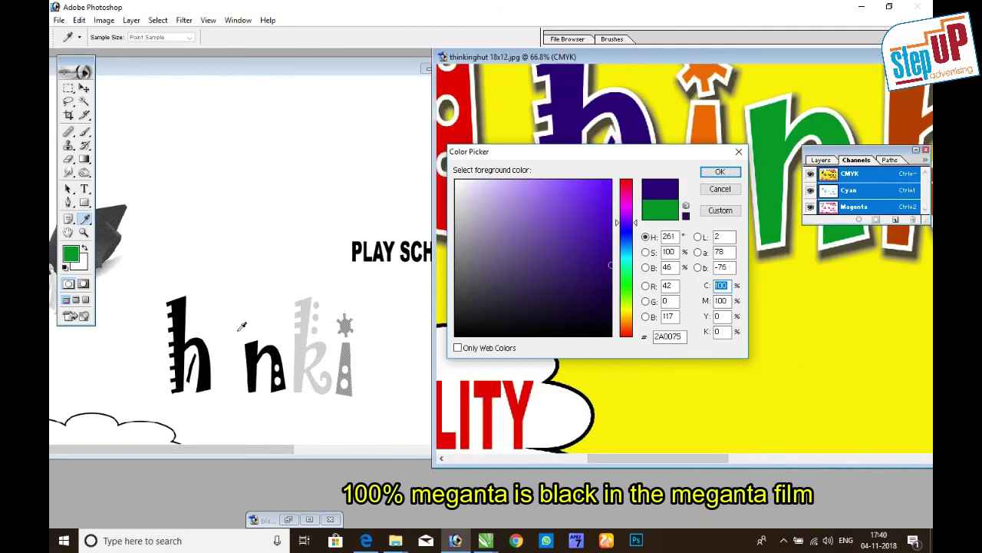
{"action": "left_click", "coordinate": [720, 189]}
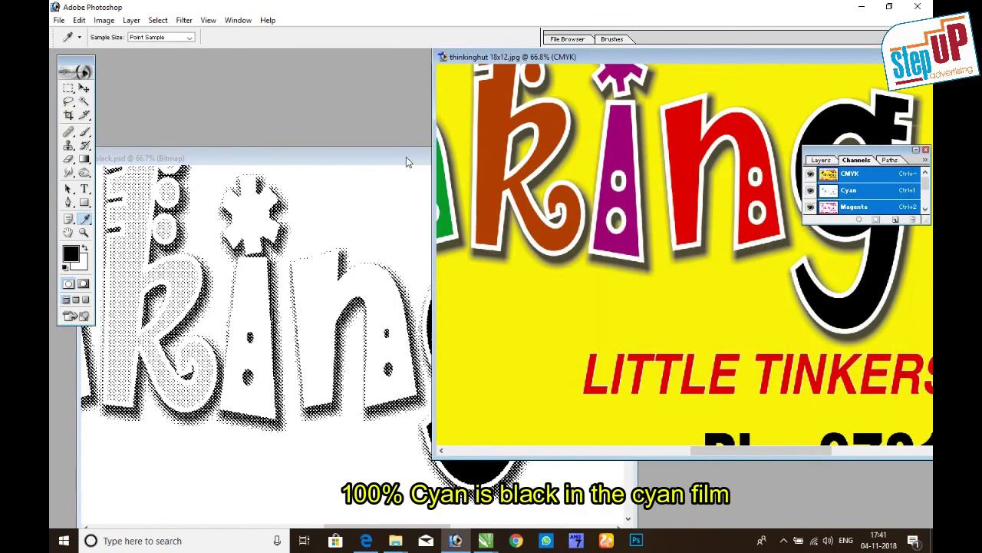
Close the black film and open magenta.psd from the films folder.
{"action": "left_click", "coordinate": [452, 152]}
{"action": "key", "text": "ctrl+o"}
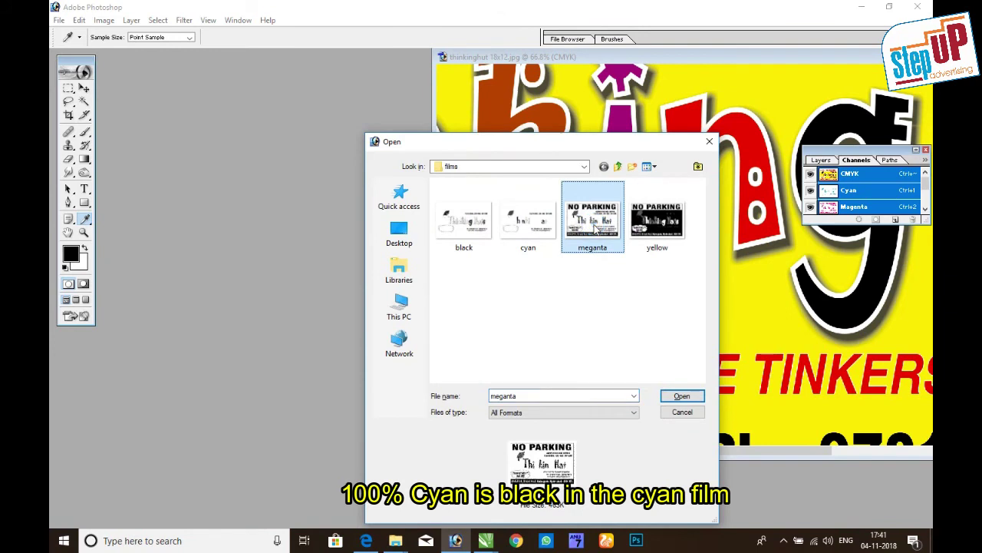
{"action": "key", "text": "Return"}
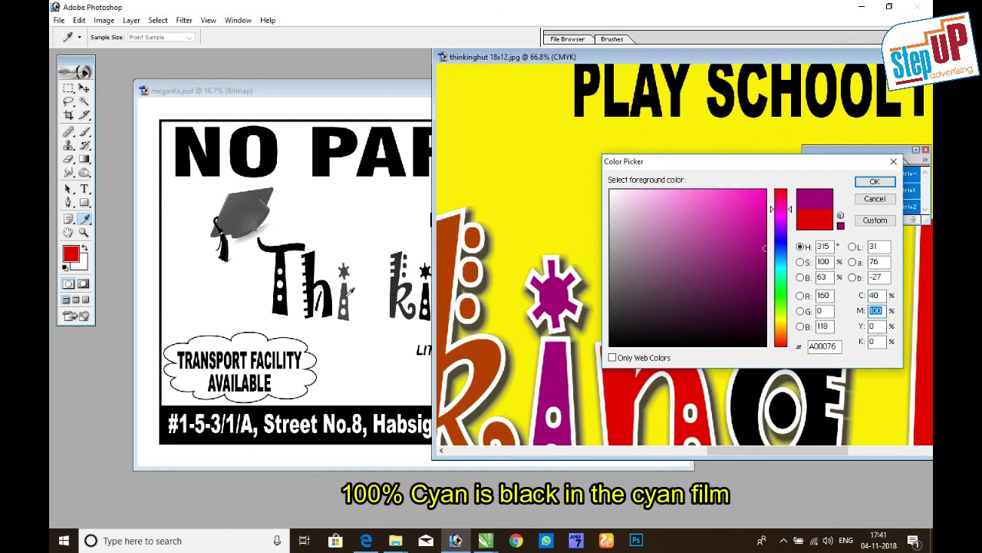
Check the sampled colour values, then move the original banner's window left and down.
{"action": "mouse_move", "coordinate": [718, 457]}
{"action": "left_mouse_down"}
{"action": "mouse_move", "coordinate": [627, 457]}
{"action": "mouse_move", "coordinate": [660, 451]}
{"action": "left_mouse_up"}
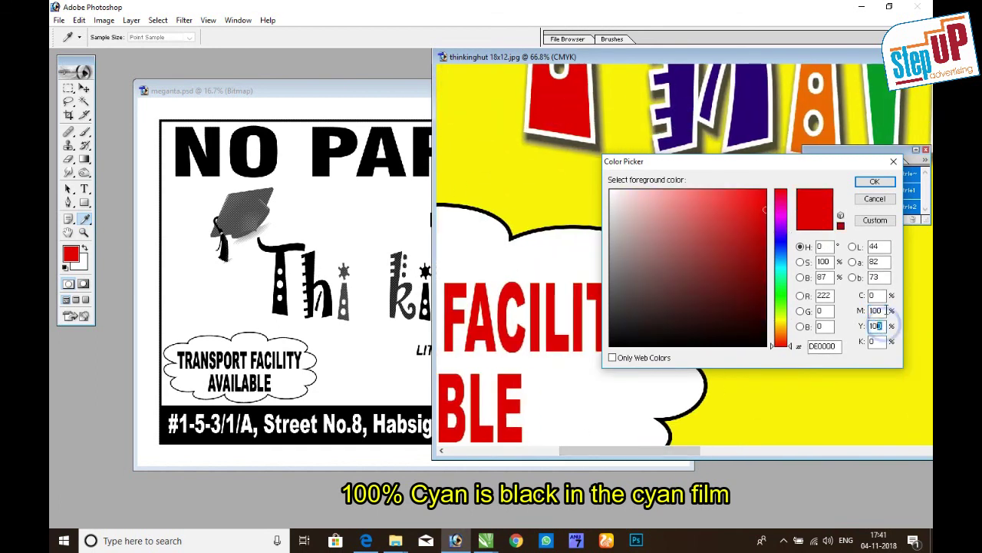
{"action": "left_click", "coordinate": [875, 181]}
{"action": "left_click_drag", "start_coordinate": [686, 63], "coordinate": [318, 131]}
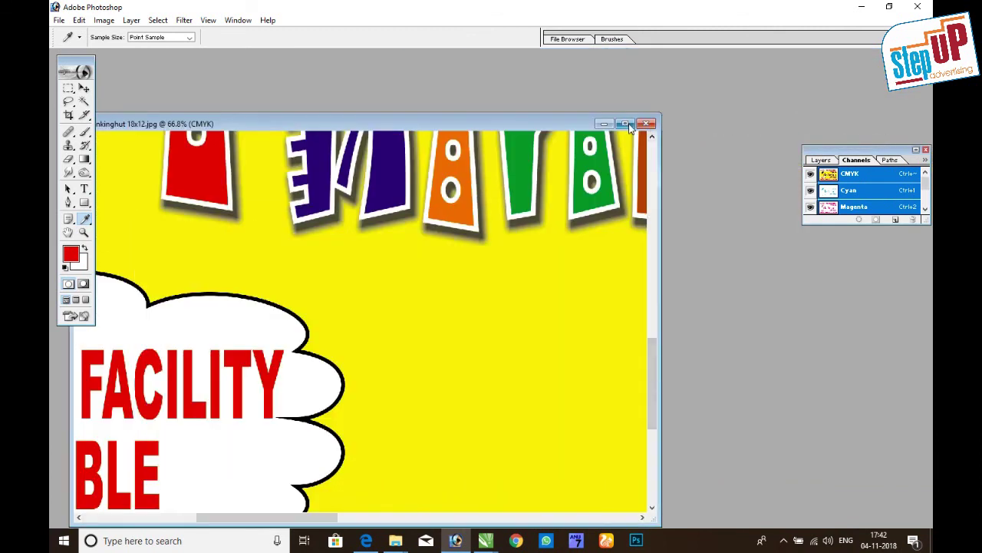
Maximize the thinkinghut banner window and zoom out twice to show the whole artwork.
{"action": "left_click", "coordinate": [626, 122]}
{"action": "key", "text": "ctrl+minus"}
{"action": "key", "text": "ctrl+minus"}
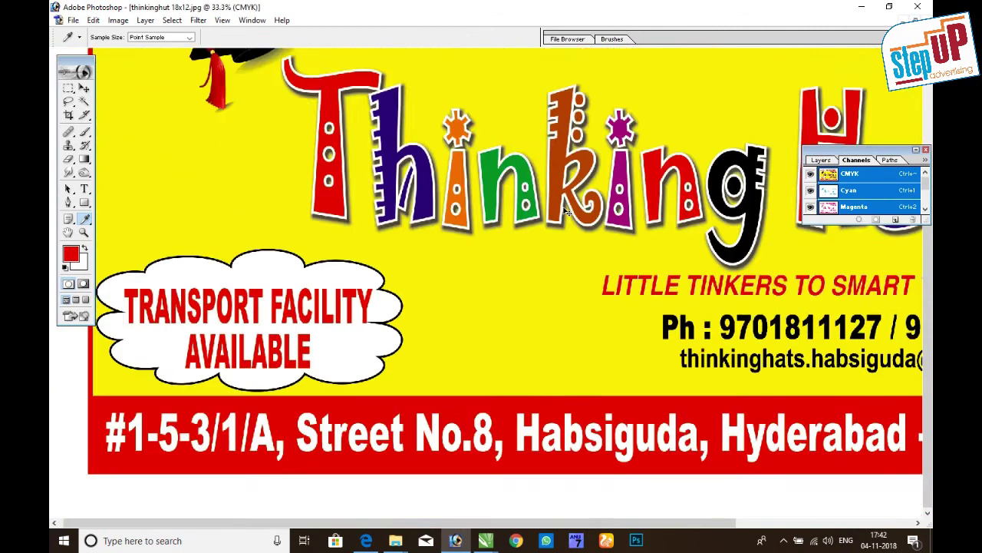
{"action": "key", "text": "ctrl+minus"}
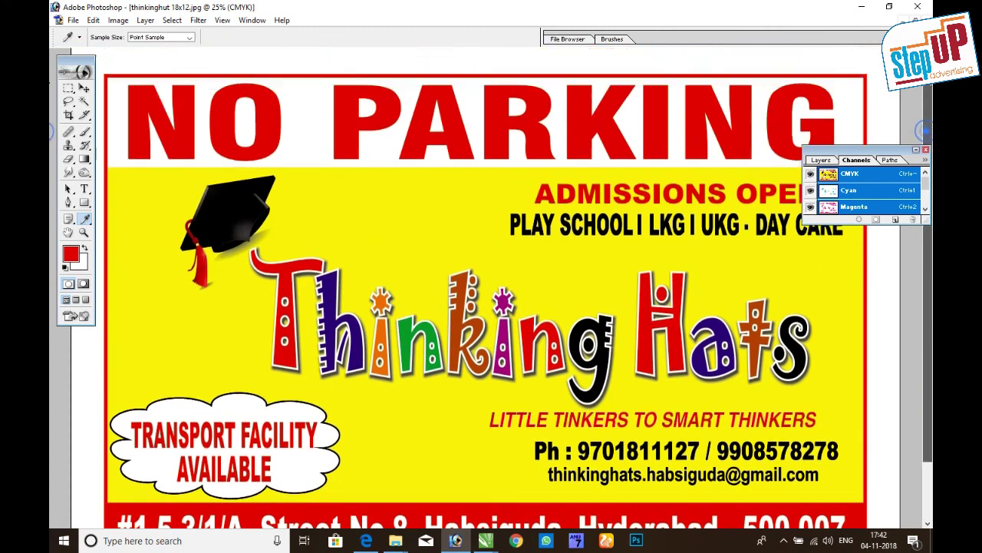